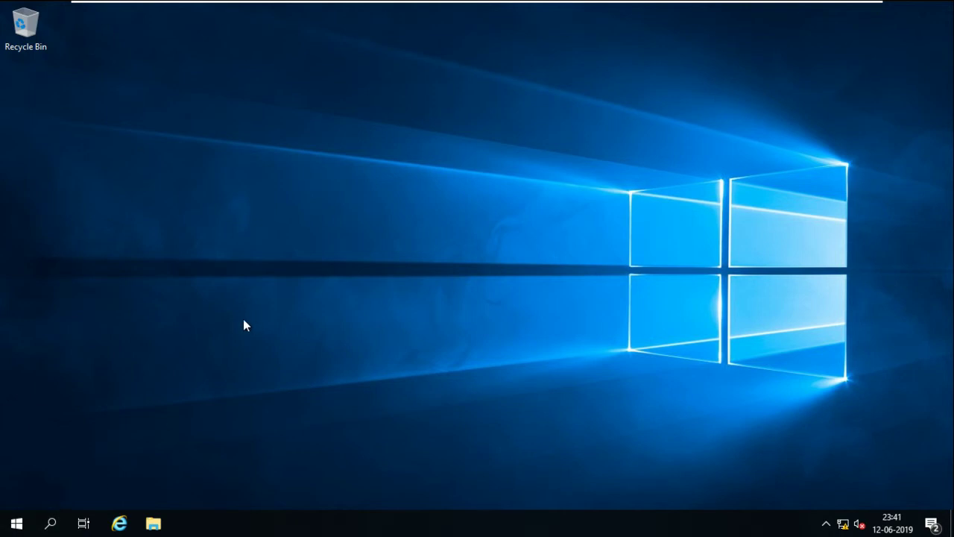
Launch Server Manager from the Start menu and dismiss the Windows Admin Center notice
key("super")
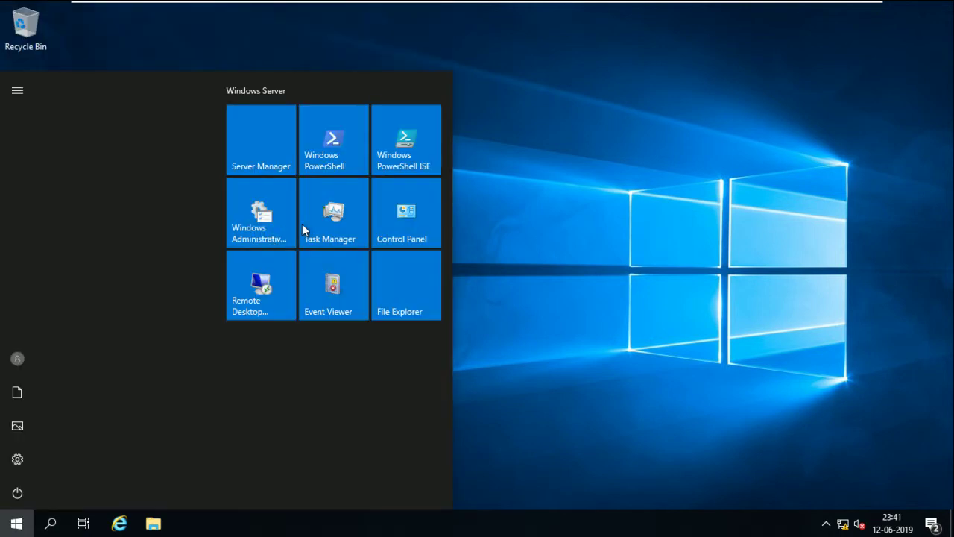
left_click(266, 160)
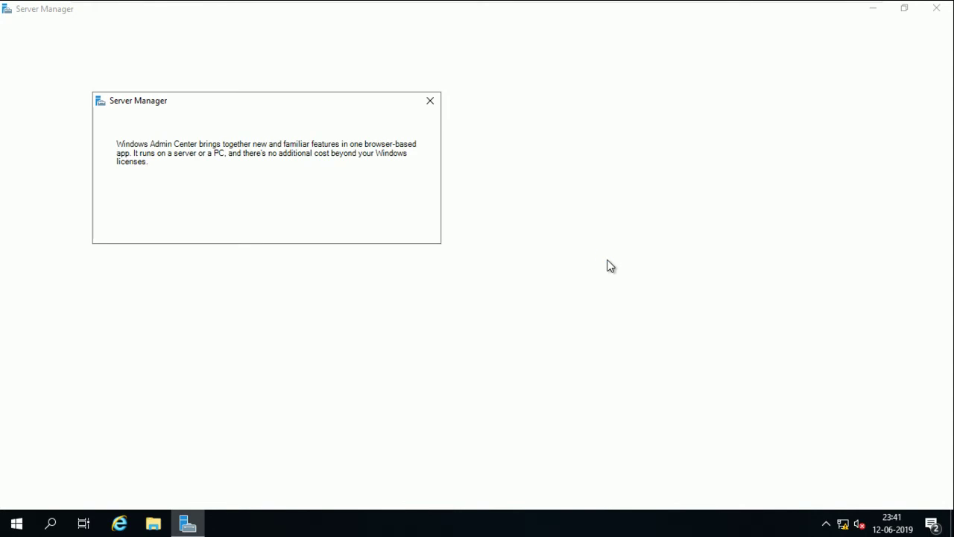
left_click(429, 102)
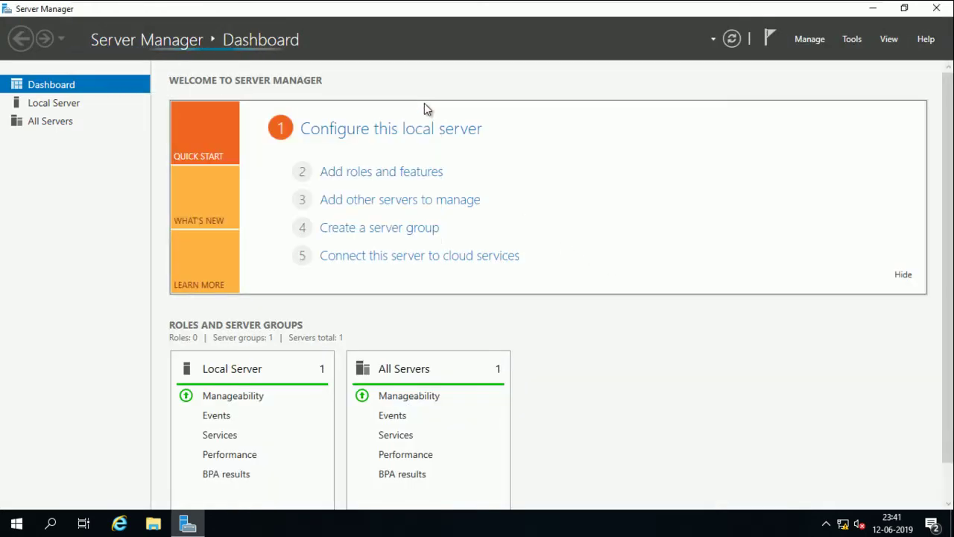
Start Add roles and features, acknowledging the inventory-collection message until the wizard opens
left_click(421, 179)
left_click(579, 310)
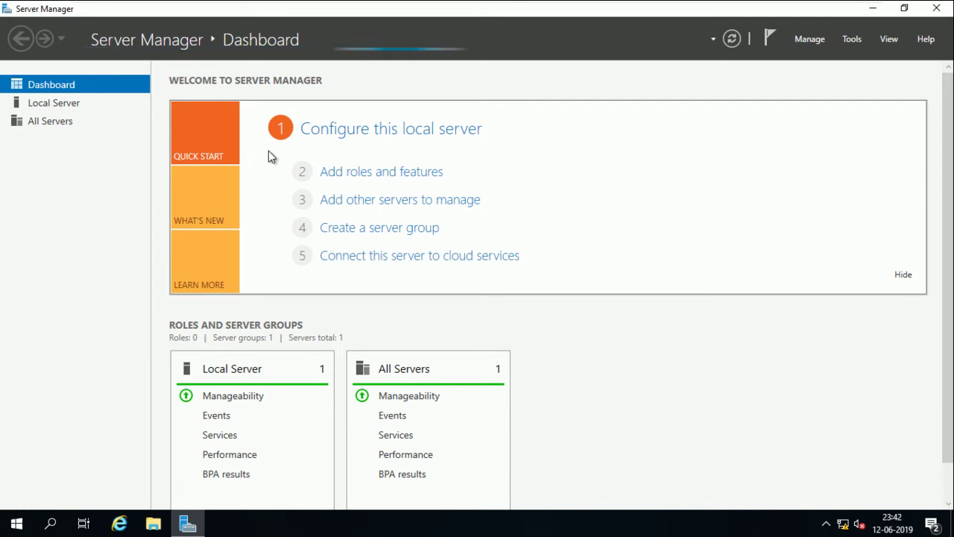
left_click(387, 171)
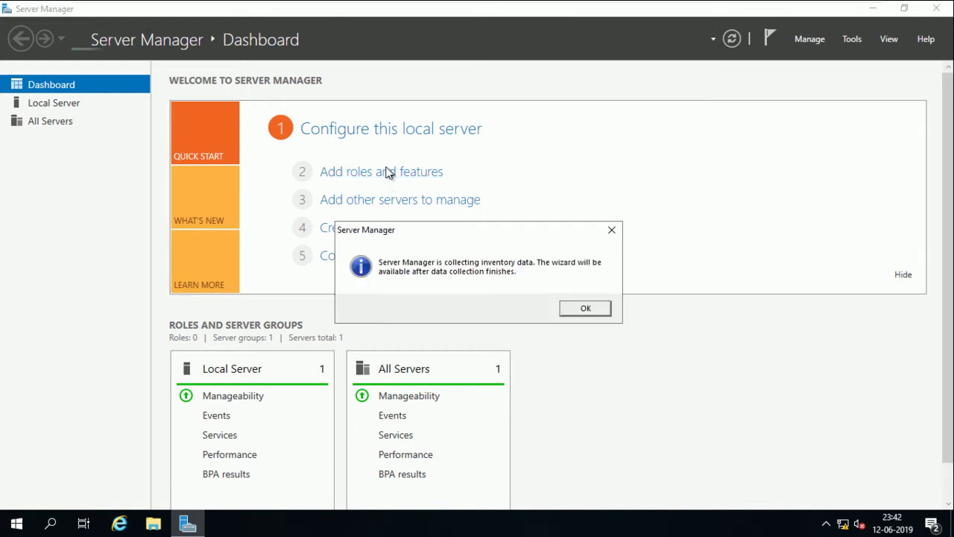
left_click(571, 309)
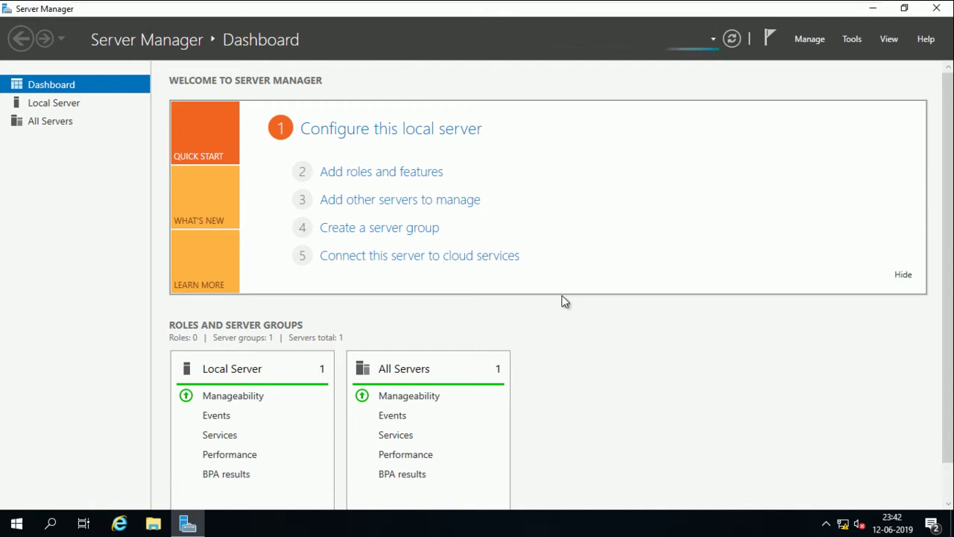
left_click(416, 173)
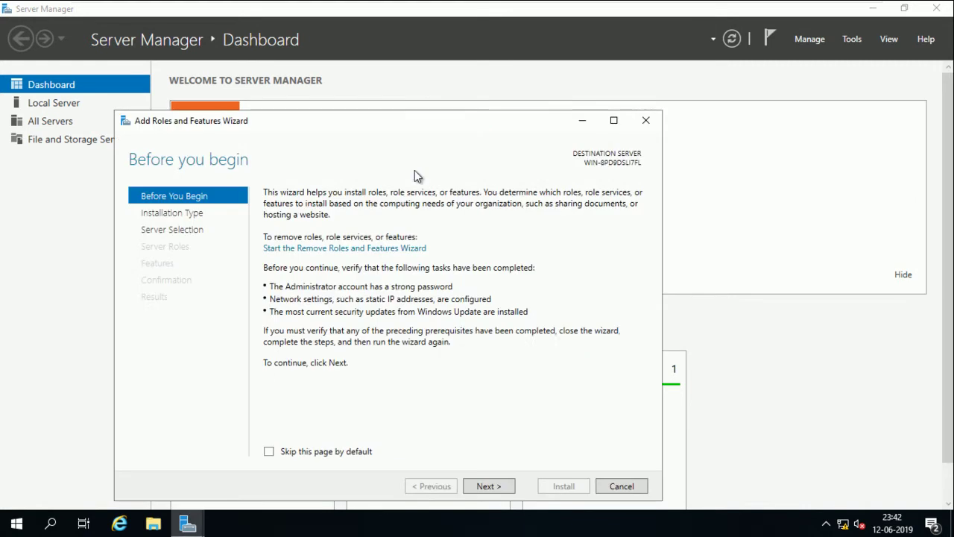
Keep role-based installation on the local server and tick DNS Server with its management tools
left_click(491, 489)
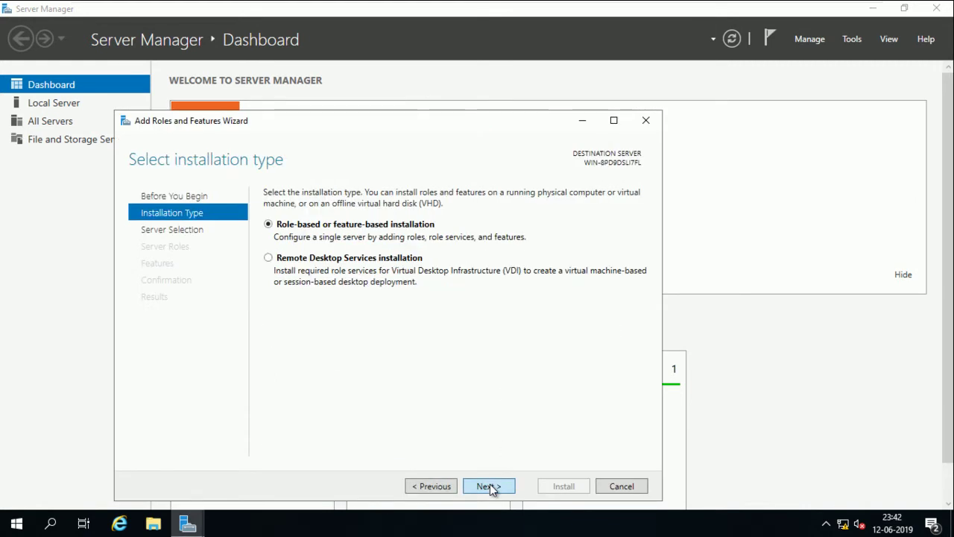
left_click(492, 486)
left_click(503, 486)
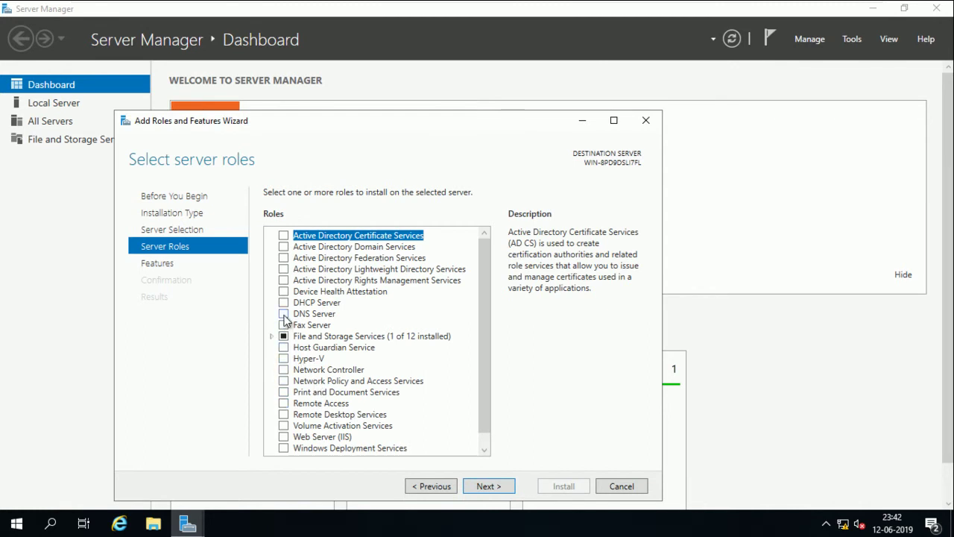
left_click(284, 315)
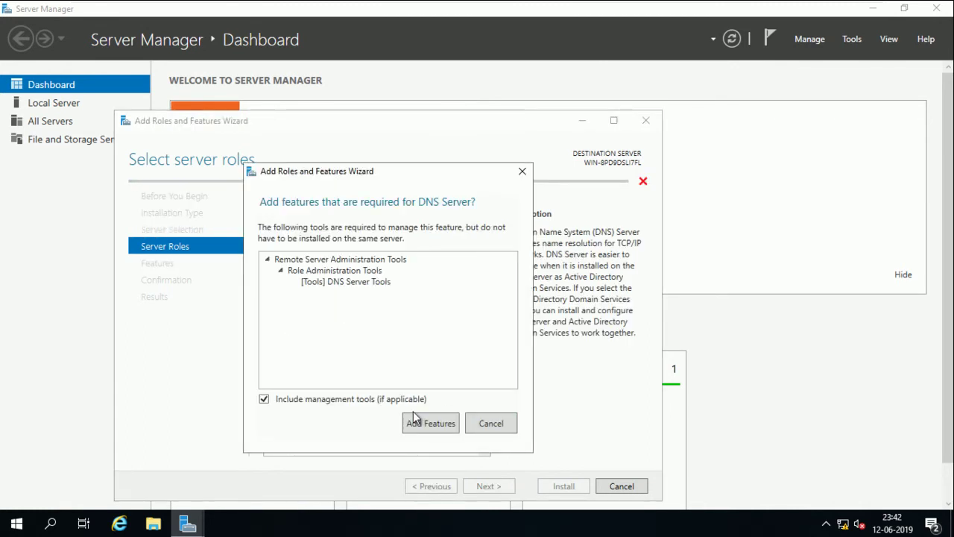
left_click(430, 422)
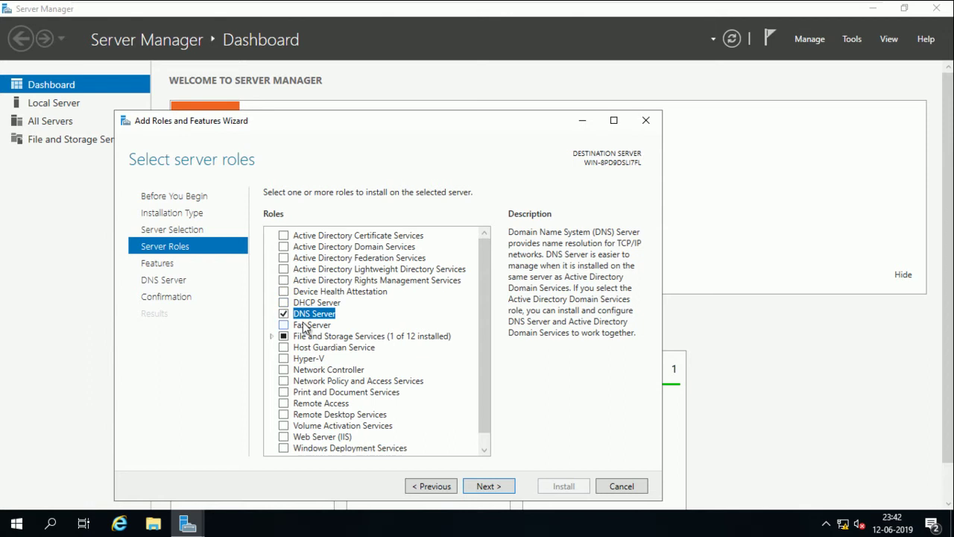
key("super+r")
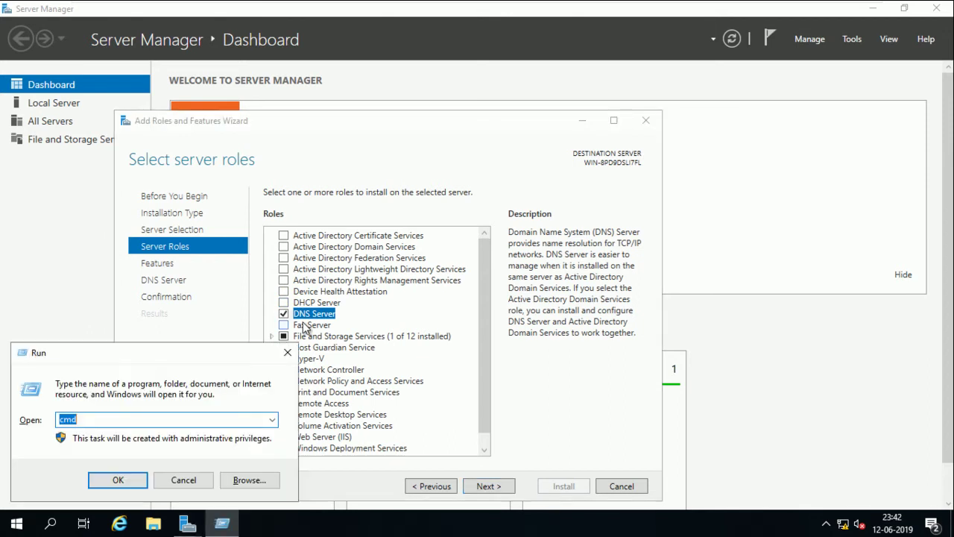
Run ncpa.cpl and open the Ethernet0 adapter's properties
type("ncpa.cpl")
key("Return")
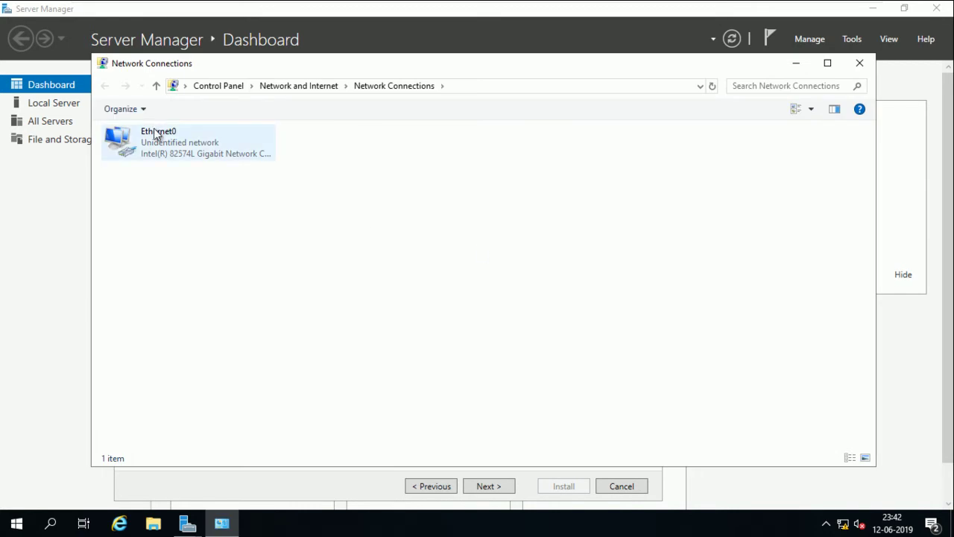
left_click(158, 130)
right_click(159, 131)
left_click(185, 261)
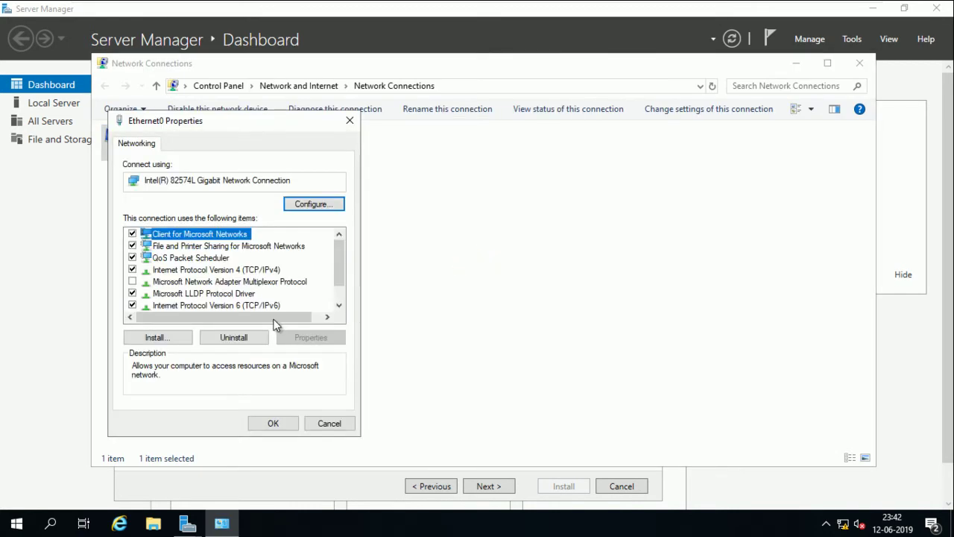
Give Ethernet0 static IPv4 10.0.0.1, mask 255.0.0.0, DNS 10.0.0.1, then close the windows
left_click(280, 271)
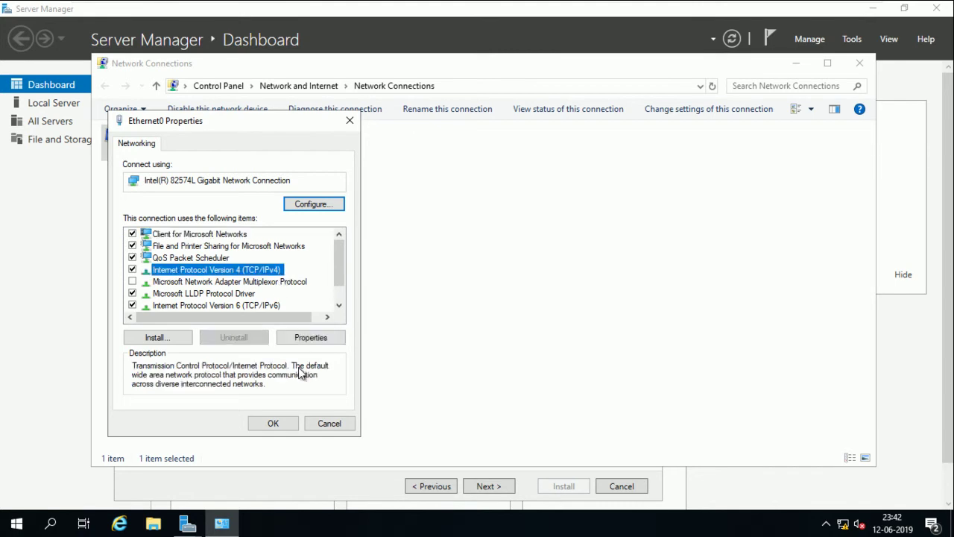
left_click(311, 339)
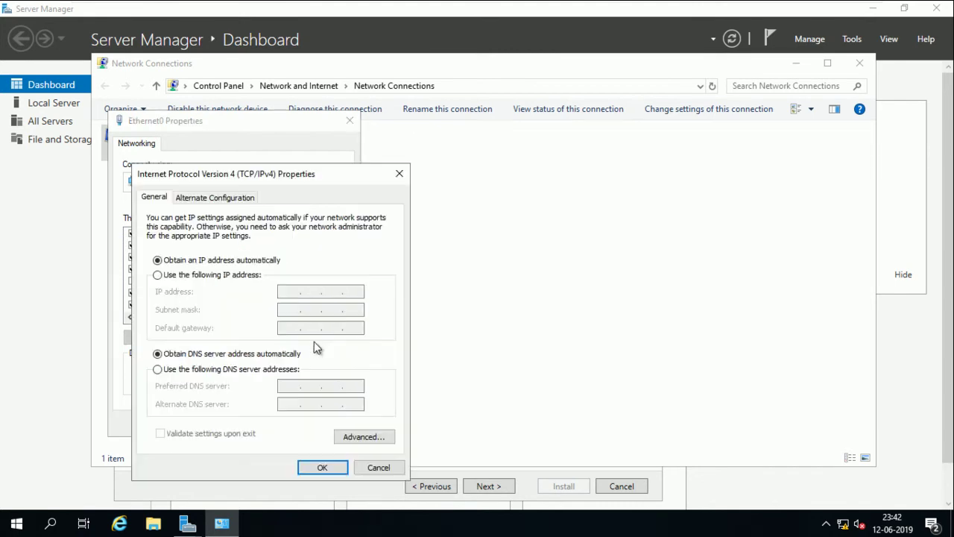
left_click(201, 275)
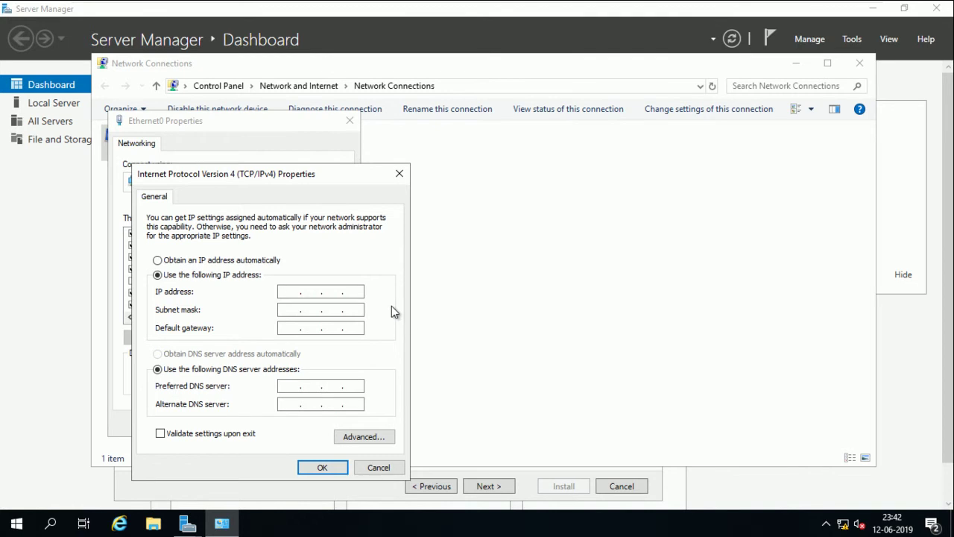
type("10.1")
key("Tab")
key("Tab")
key("Tab")
left_click(335, 467)
left_click(273, 423)
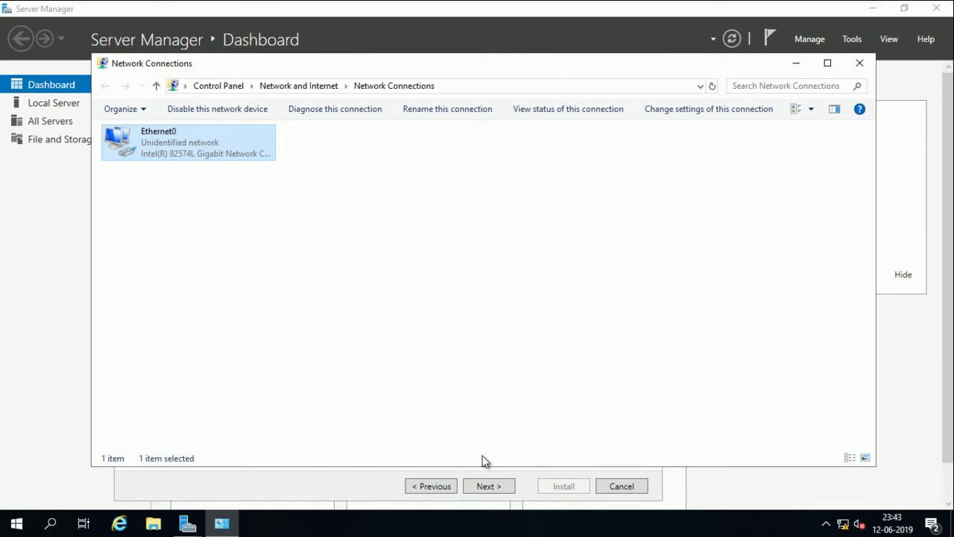
left_click(859, 63)
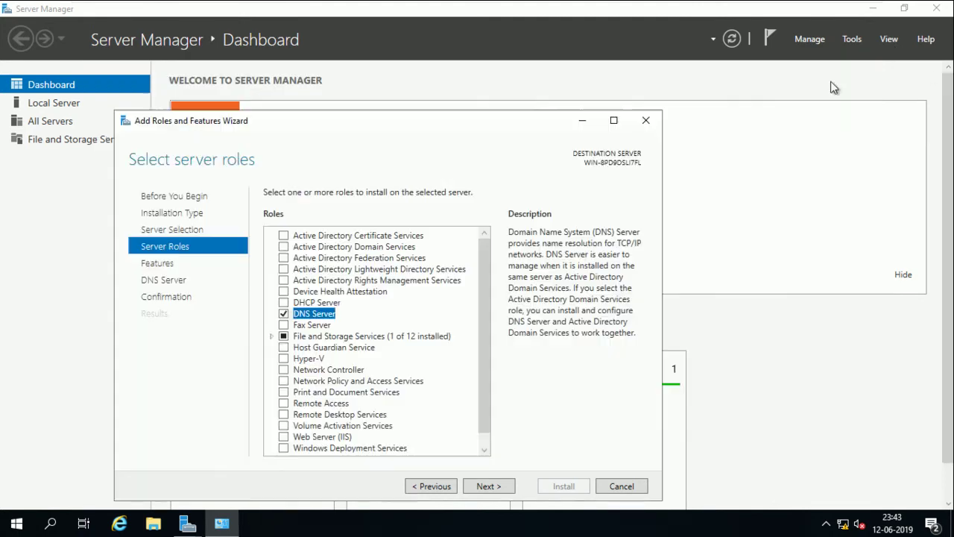
Advance to confirmation, allow automatic restart, and begin installing the DNS Server role
left_click(498, 494)
left_click(498, 493)
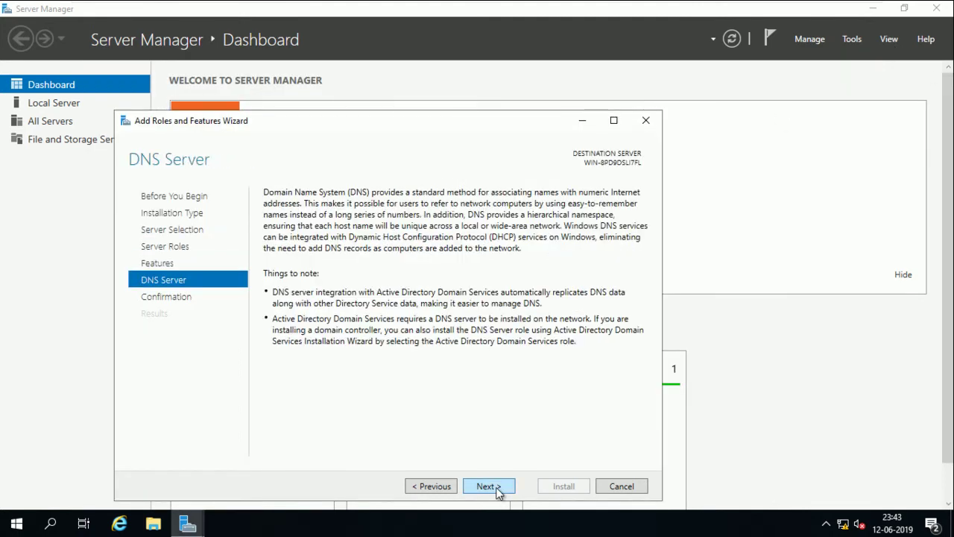
left_click(498, 492)
left_click(269, 214)
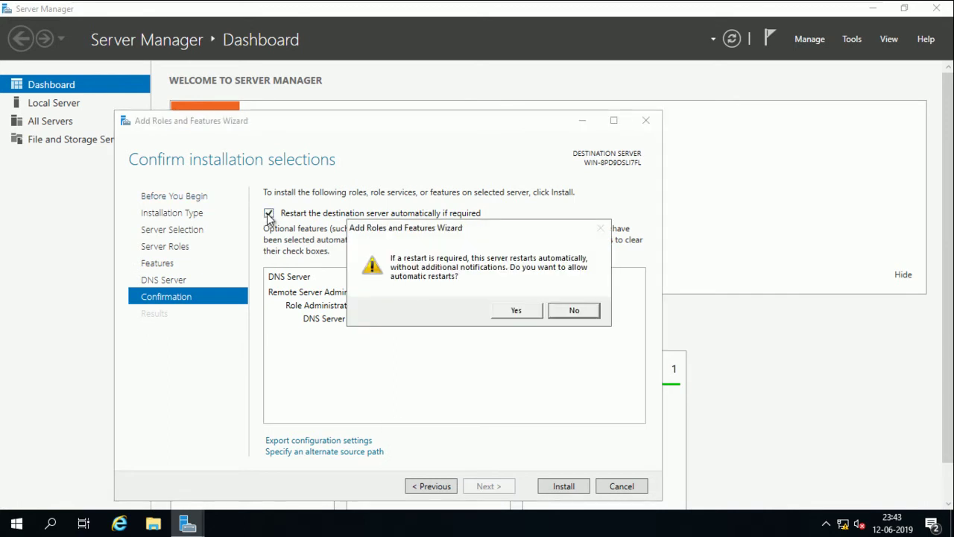
left_click(540, 311)
left_click(560, 485)
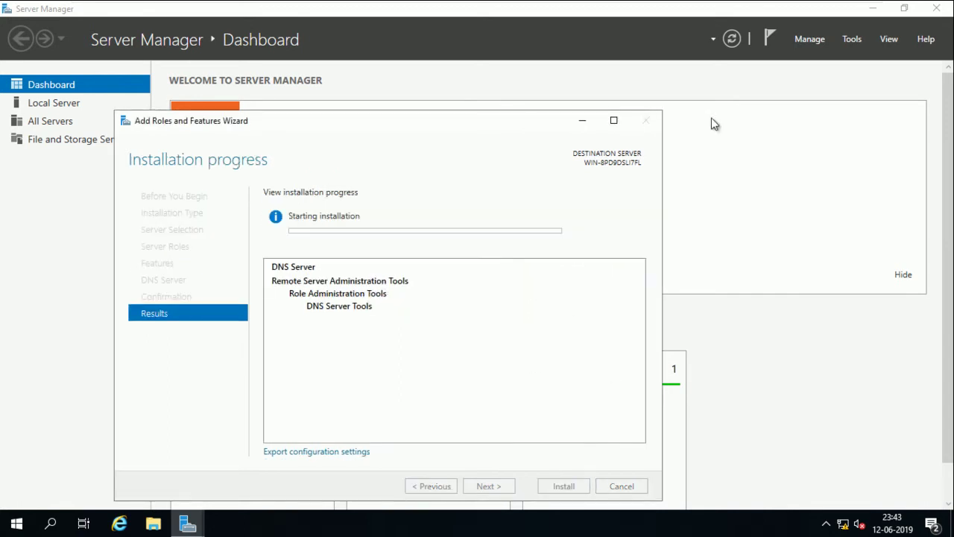
Show the VM in a window, hide the library, and close the finished installation wizard
mouse_move(749, 6)
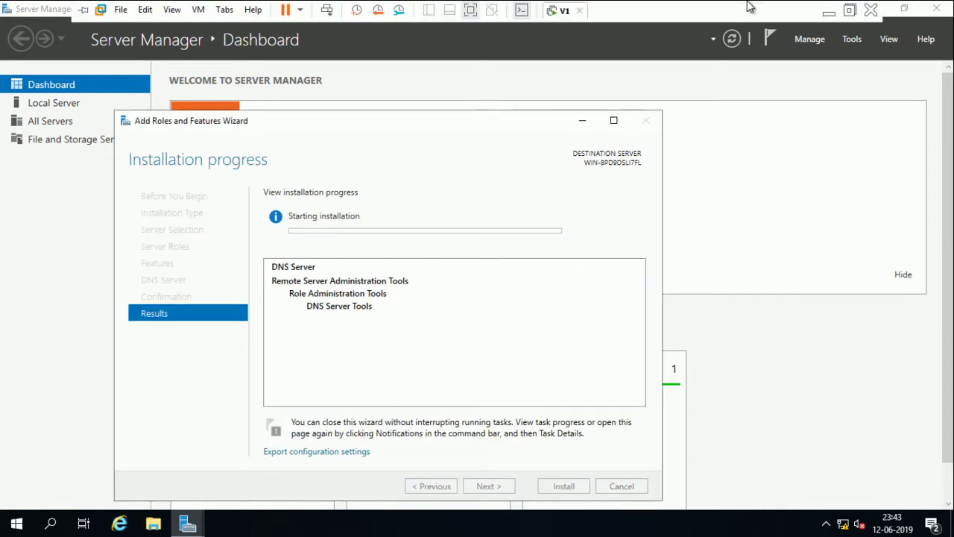
left_click(850, 12)
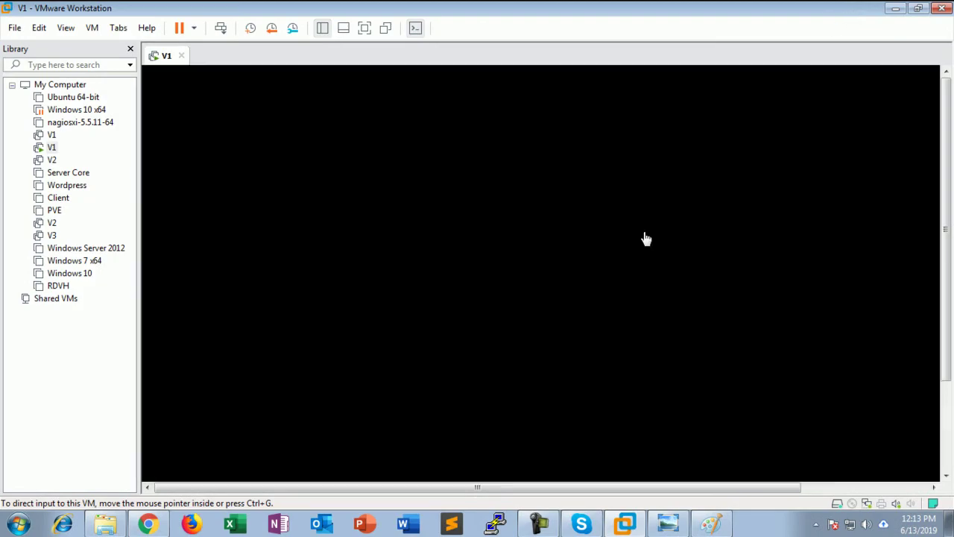
key("F9")
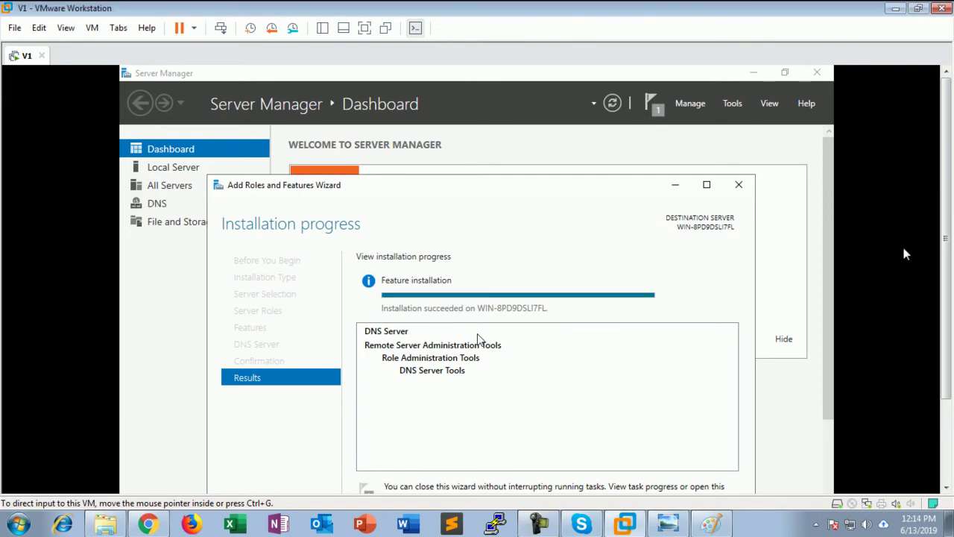
scroll(554, 407, "down", 3)
left_click(654, 441)
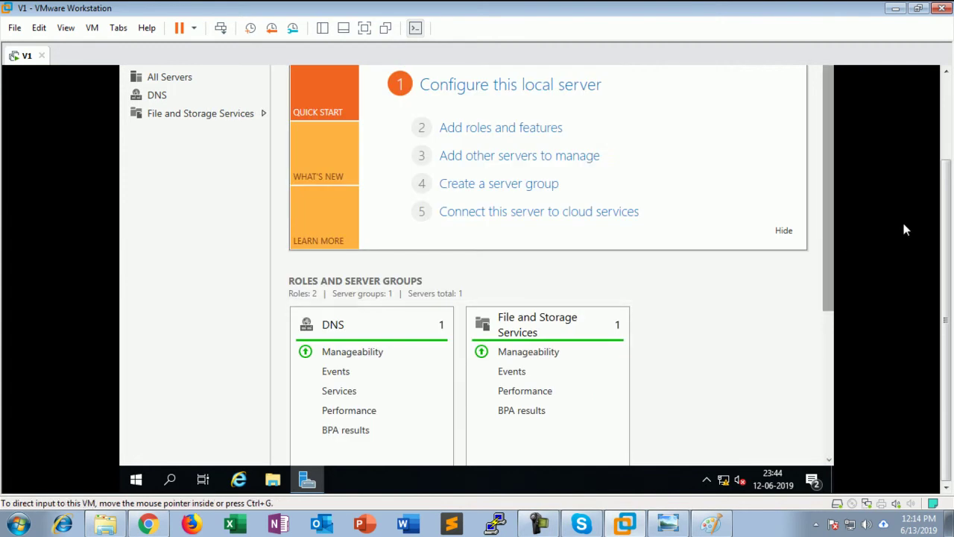
scroll(948, 201, "up", 2)
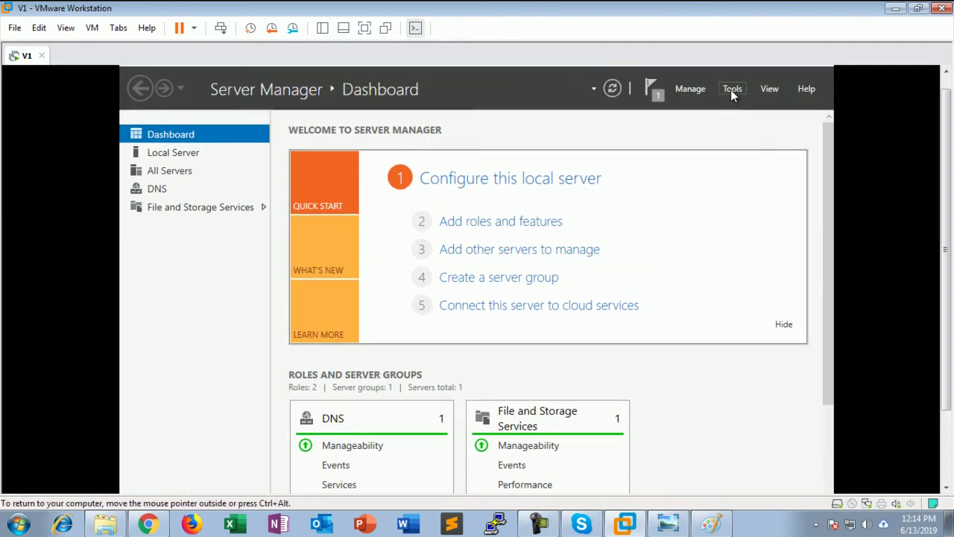
Launch the DNS Manager console with dnsmgmt.msc from the Run dialog
left_click(732, 88)
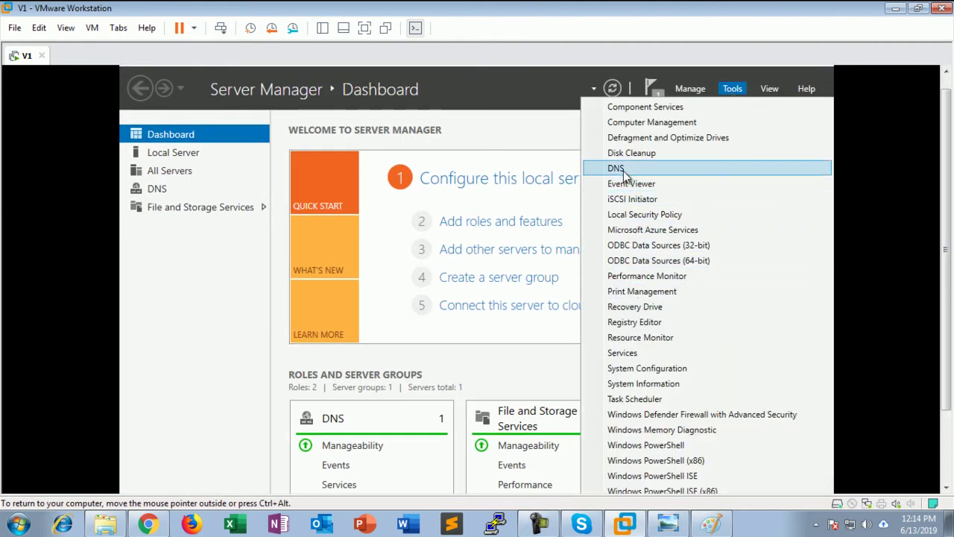
left_click(524, 110)
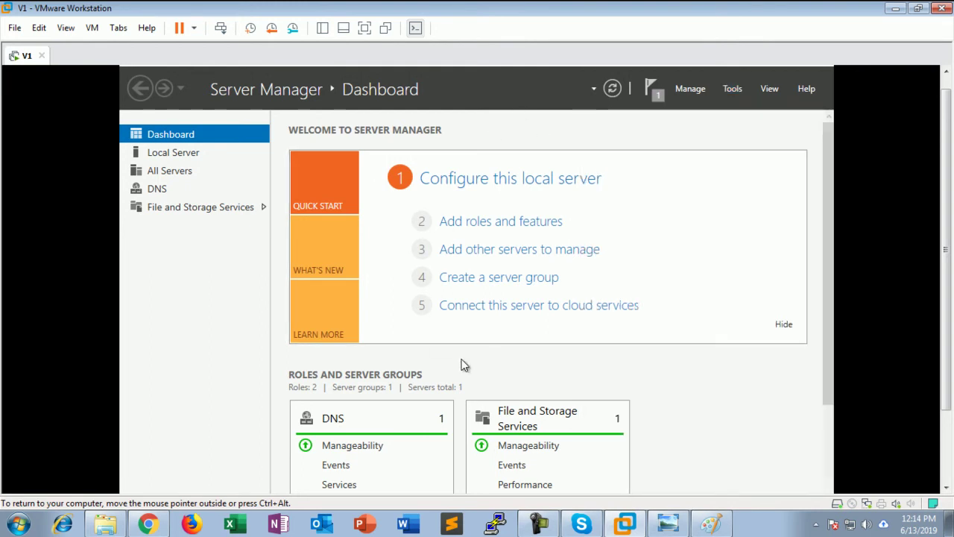
key("super+r")
type("d")
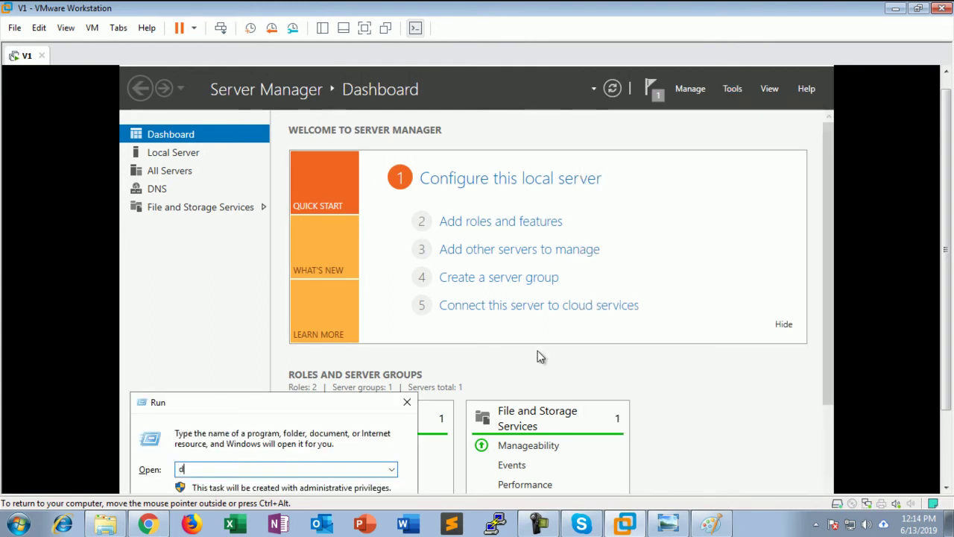
type("nsmgmt.msc")
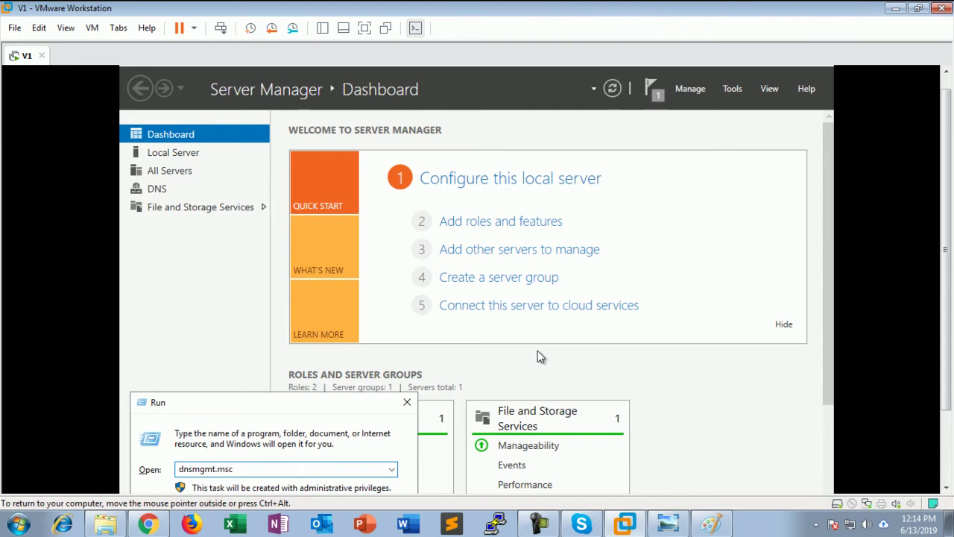
key("Return")
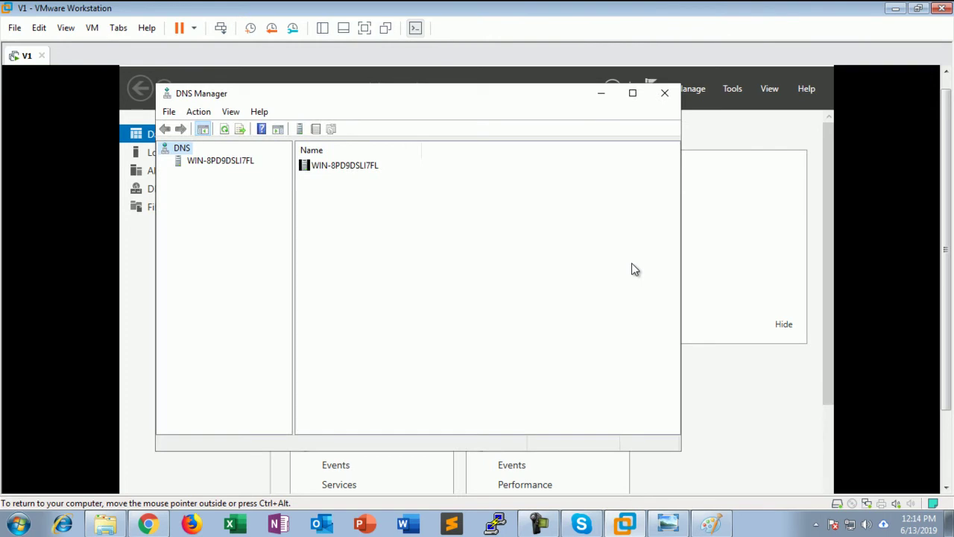
Expand the local DNS server and inspect the empty Forward and Reverse Lookup Zones
left_click(182, 160)
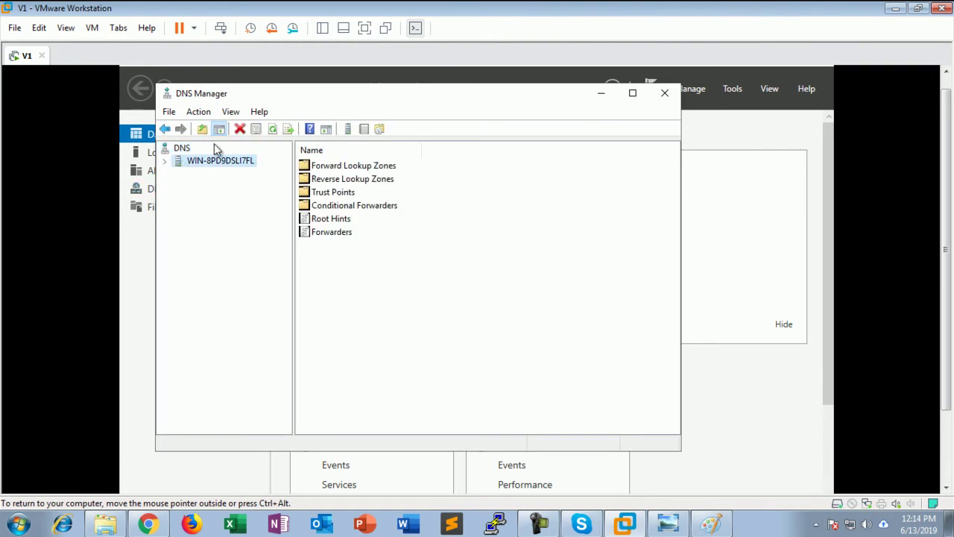
left_click(167, 163)
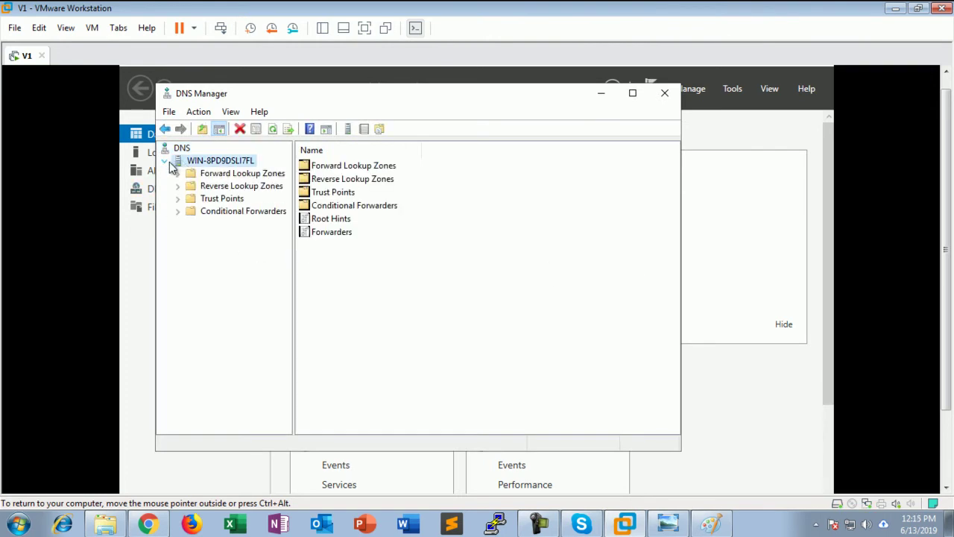
left_click(222, 174)
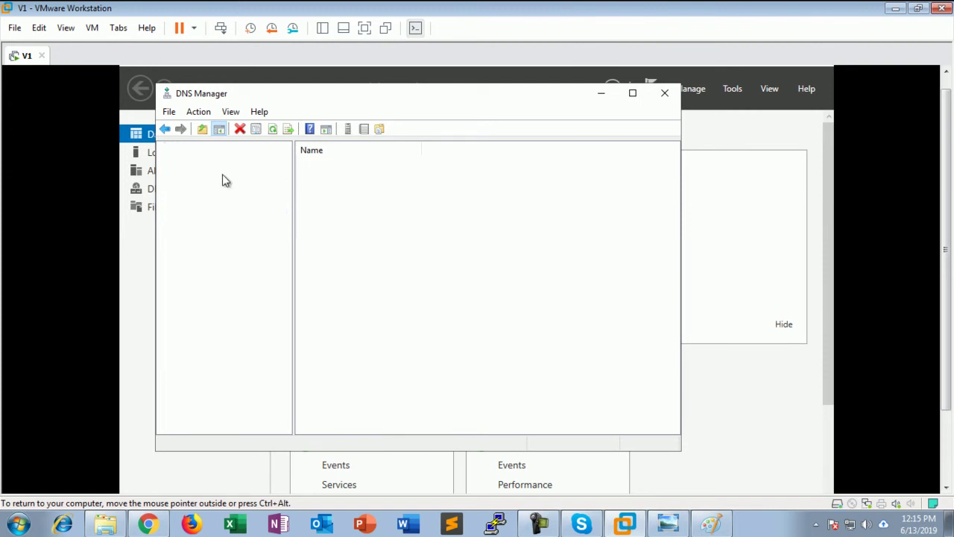
left_click(176, 187)
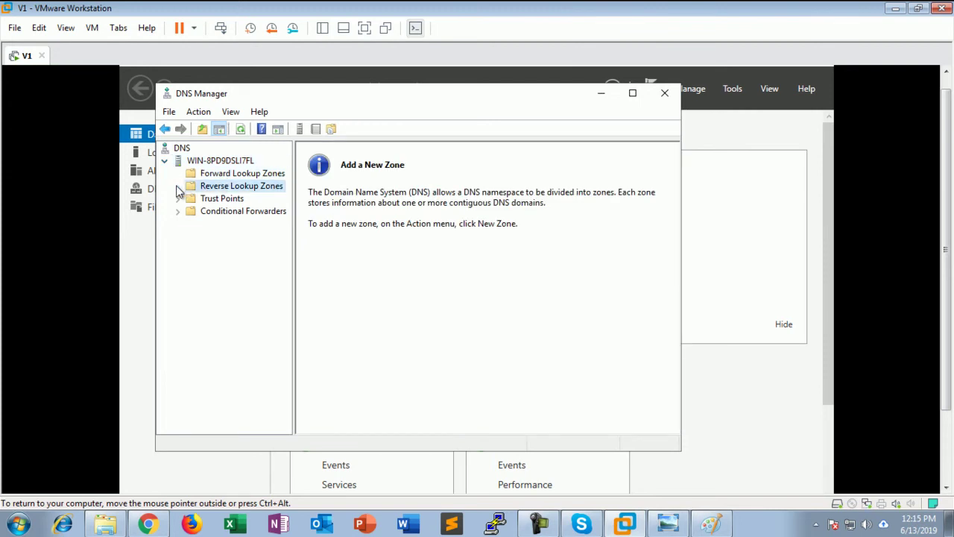
left_click(248, 176)
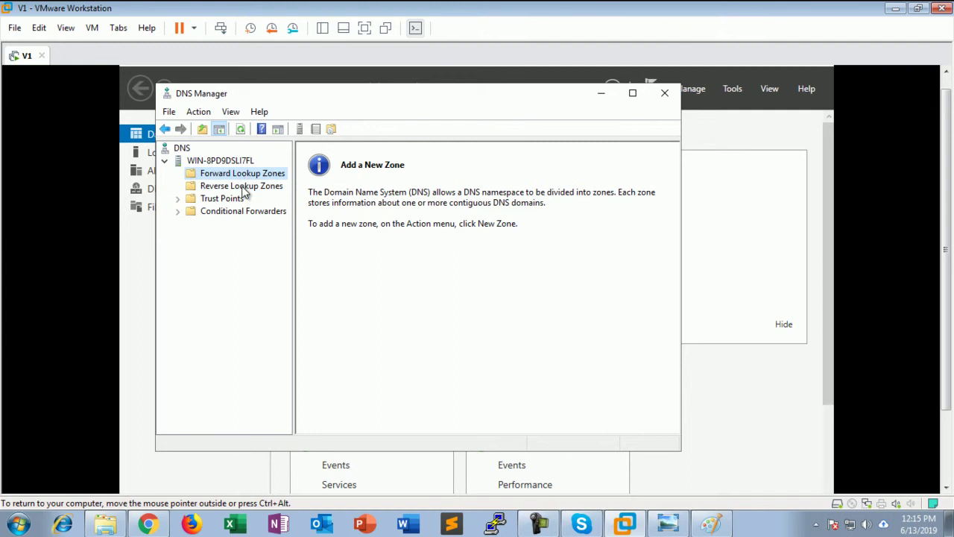
left_click(243, 187)
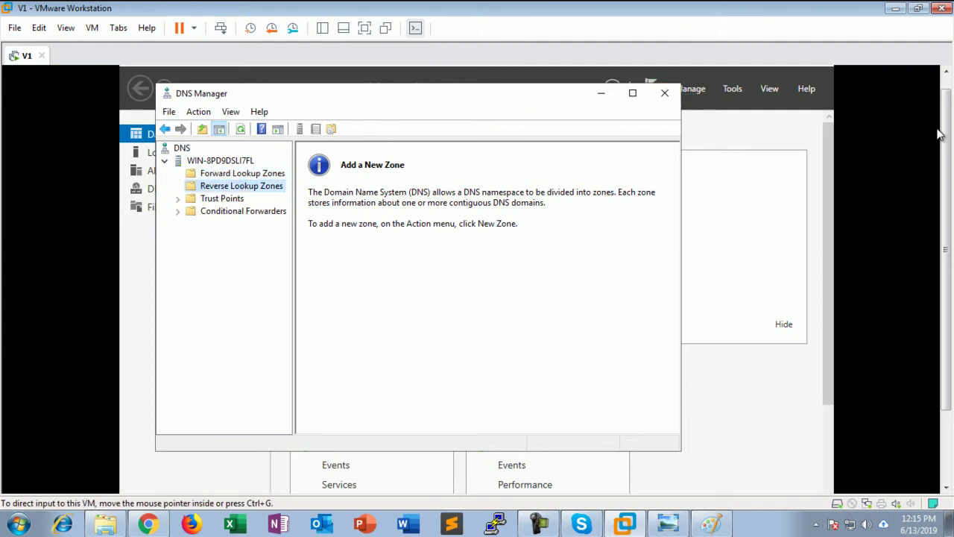
Minimize Server Manager, move DNS Manager right, and switch the VM into Unity mode
scroll(939, 134, "up", 1)
left_click(753, 72)
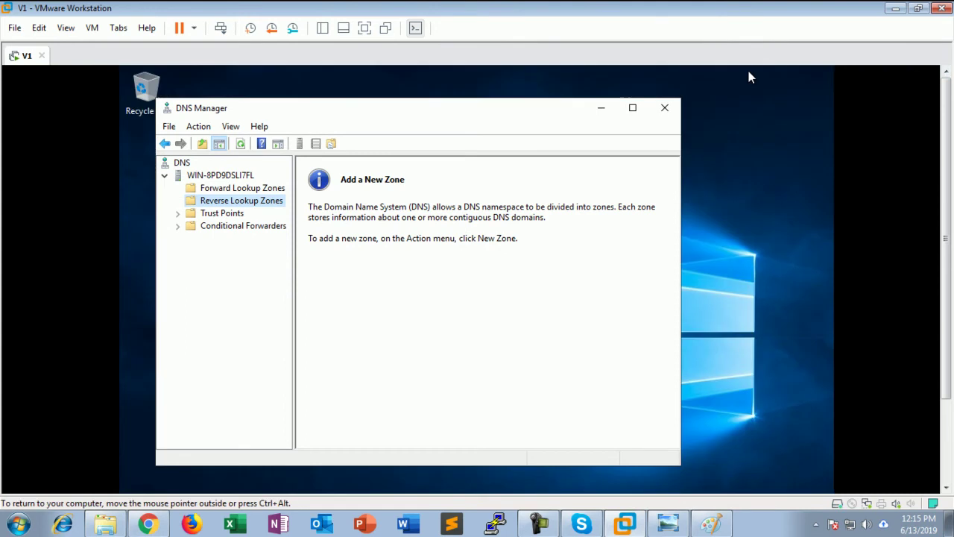
left_click_drag(336, 112, 456, 113)
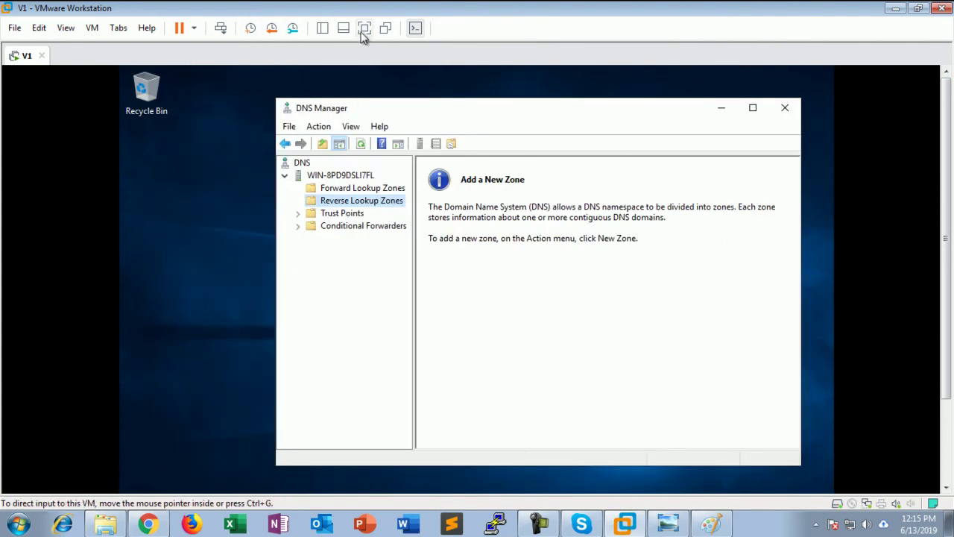
left_click(383, 29)
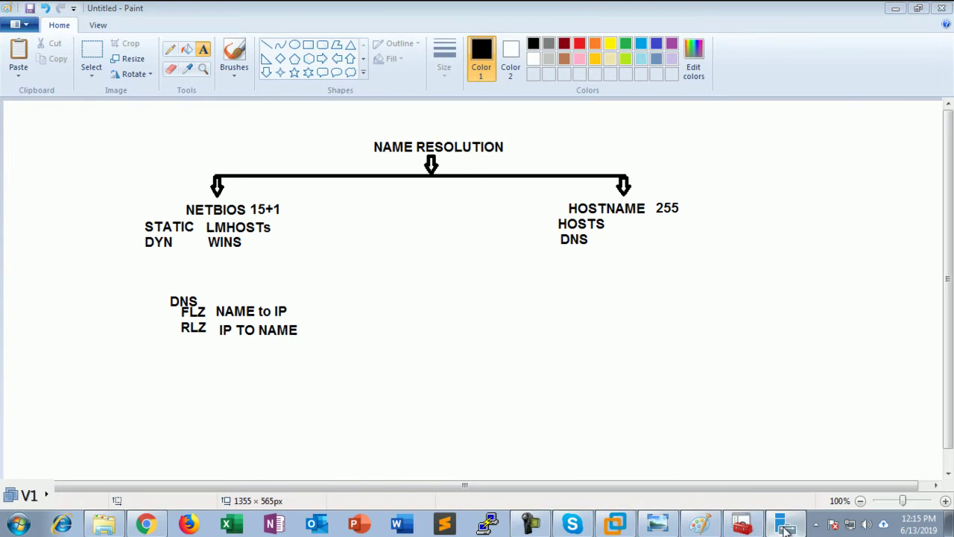
Close Server Manager and minimize Paint, keeping DNS Manager on screen
left_click(781, 526)
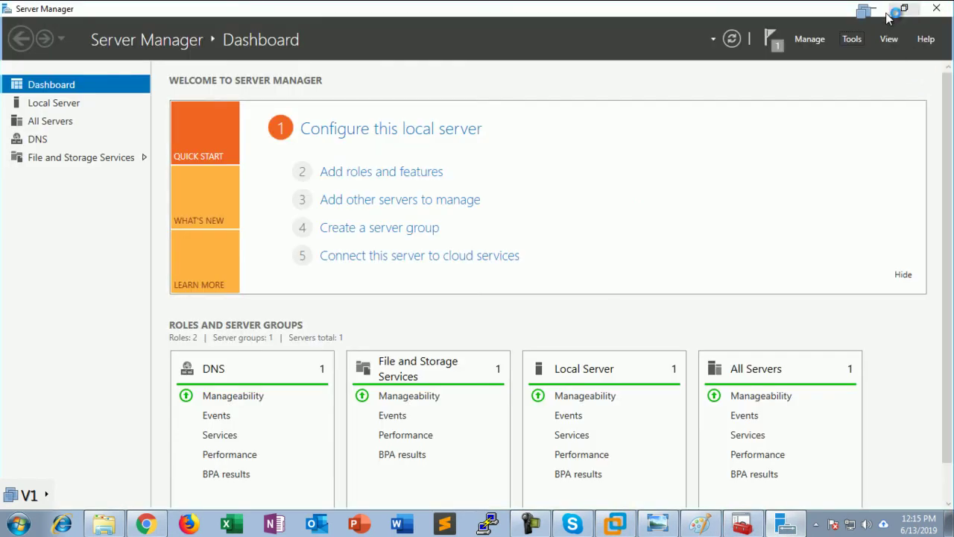
left_click(937, 9)
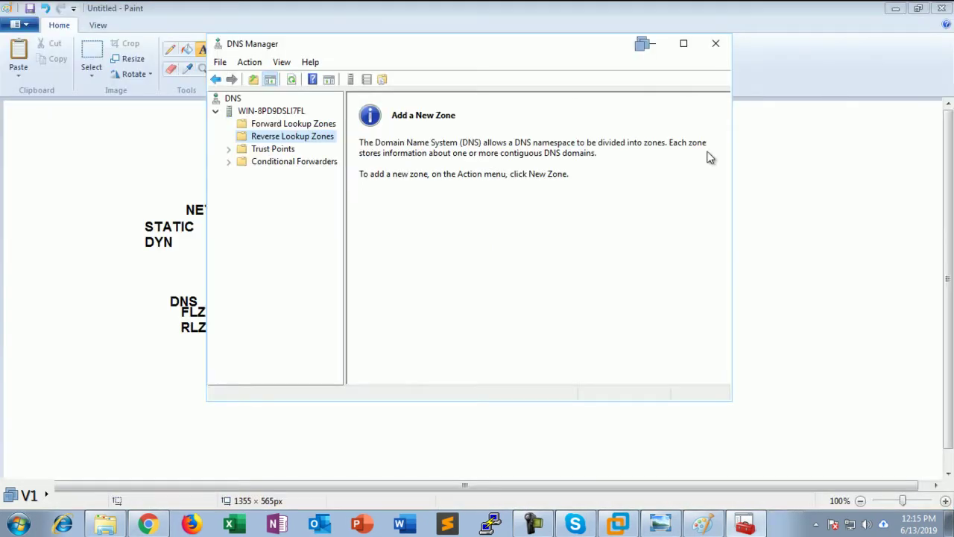
left_click(895, 9)
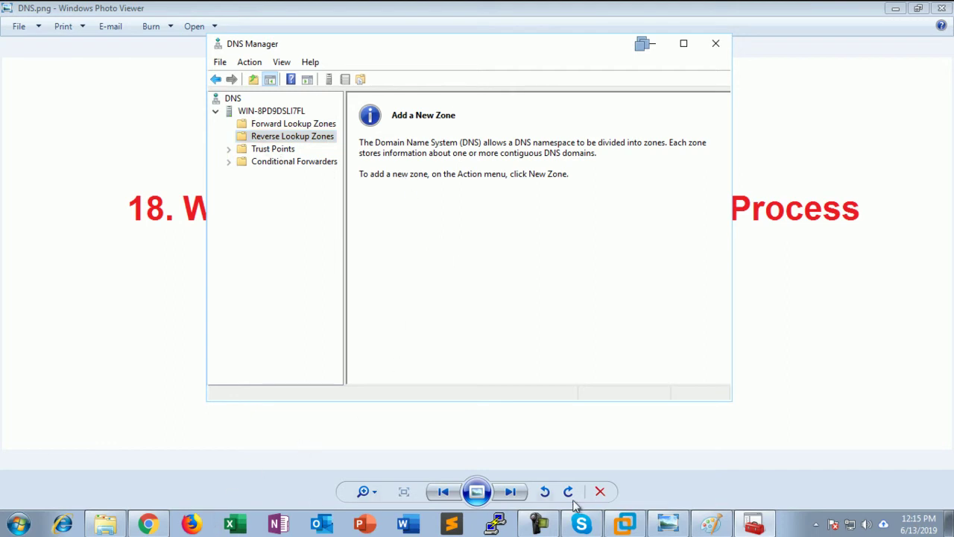
left_click(753, 525)
left_click(753, 526)
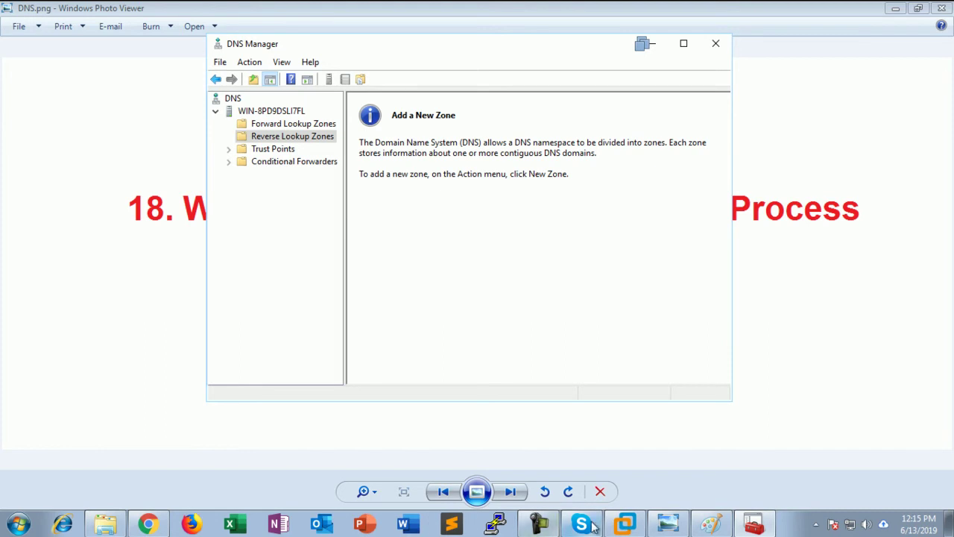
Leave Unity mode and return to the VMware Workstation console for the VM
left_click(625, 525)
left_click(461, 271)
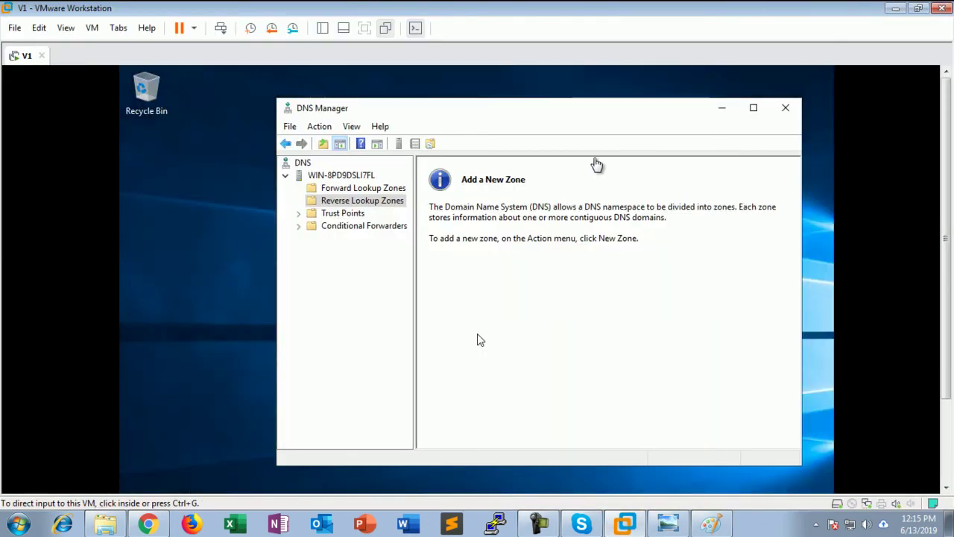
left_click(345, 29)
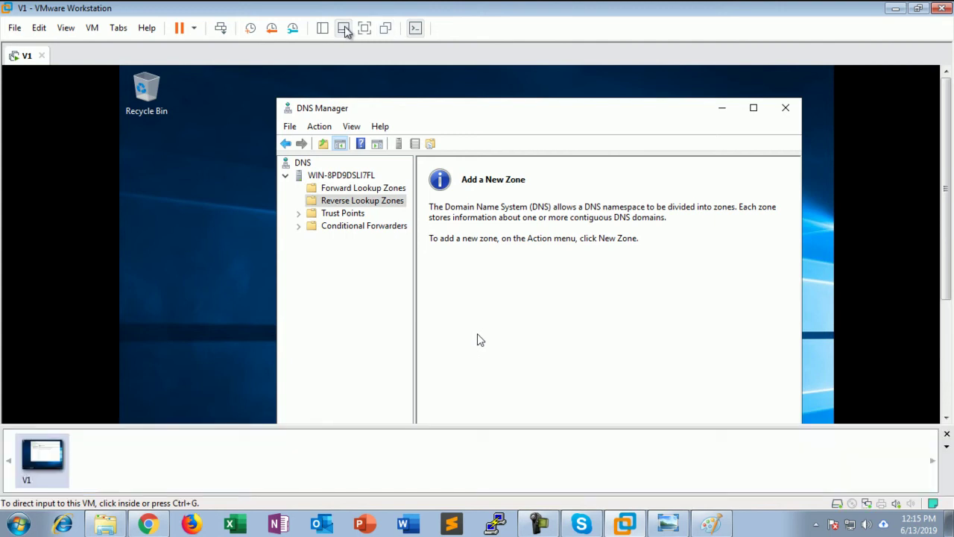
left_click(344, 29)
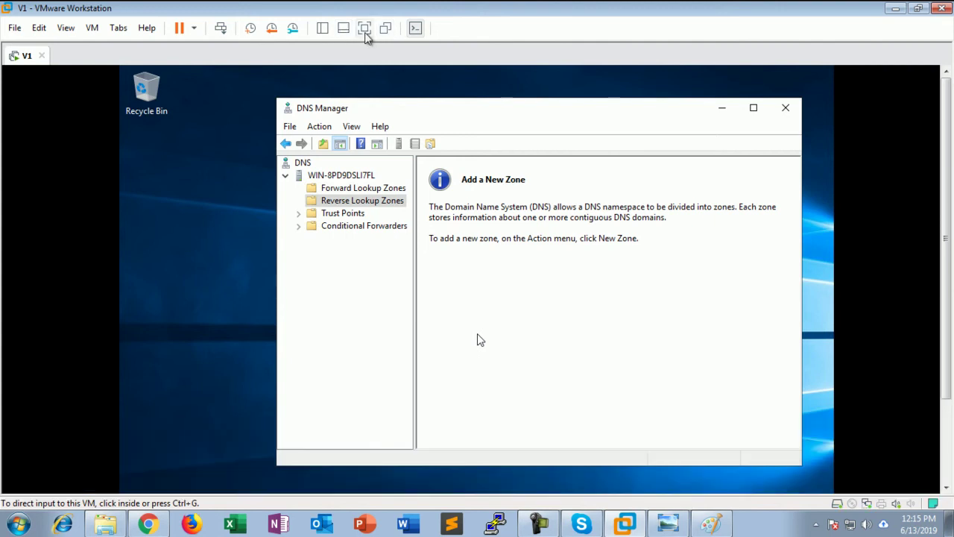
Make the VM full screen and browse File Explorer to C:\Windows
left_click(365, 31)
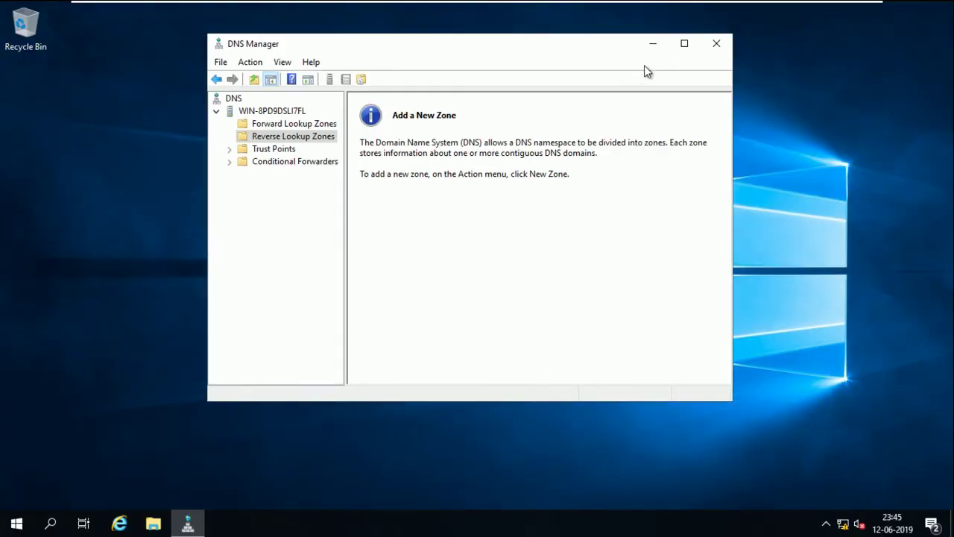
left_click(655, 45)
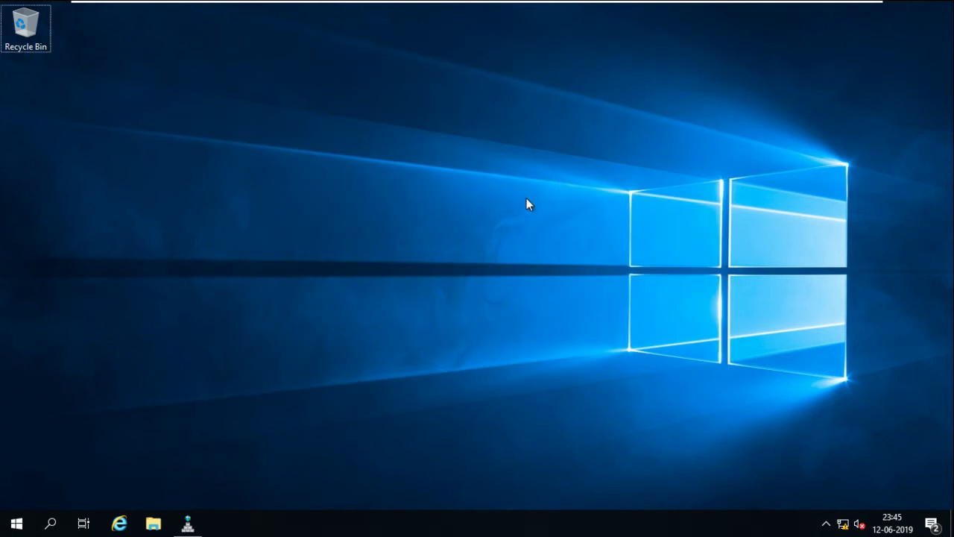
key("super+e")
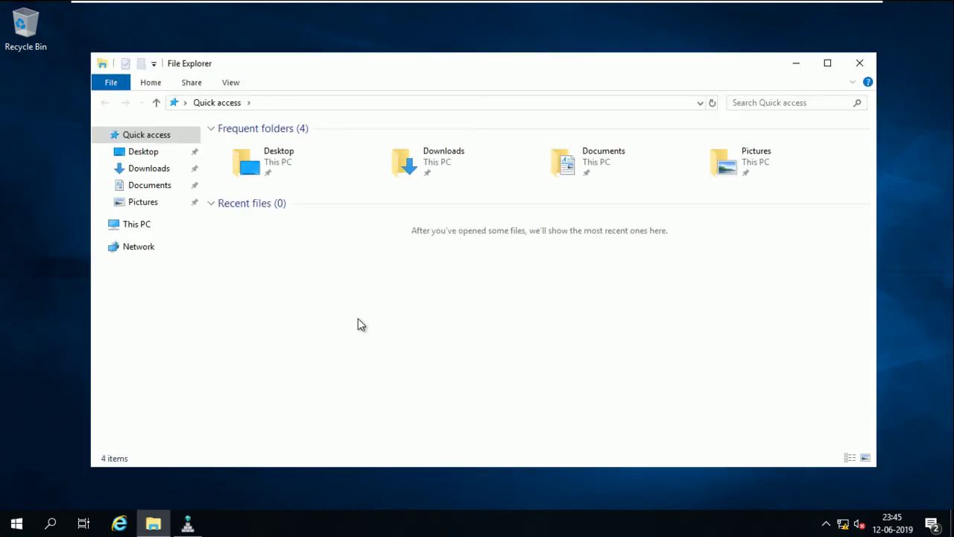
left_click(136, 224)
double_click(278, 286)
double_click(256, 208)
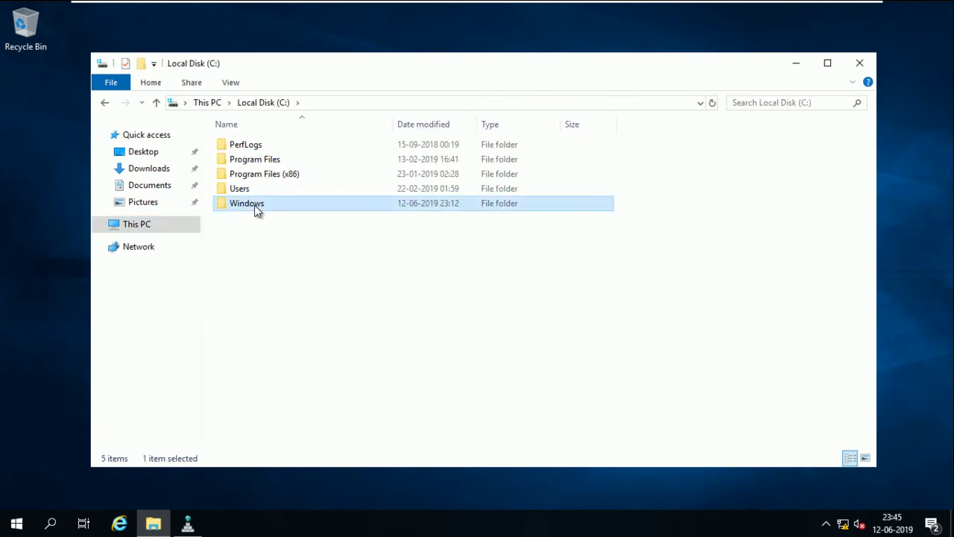
Go from Windows into System32 and open its dns folder
left_click(255, 234)
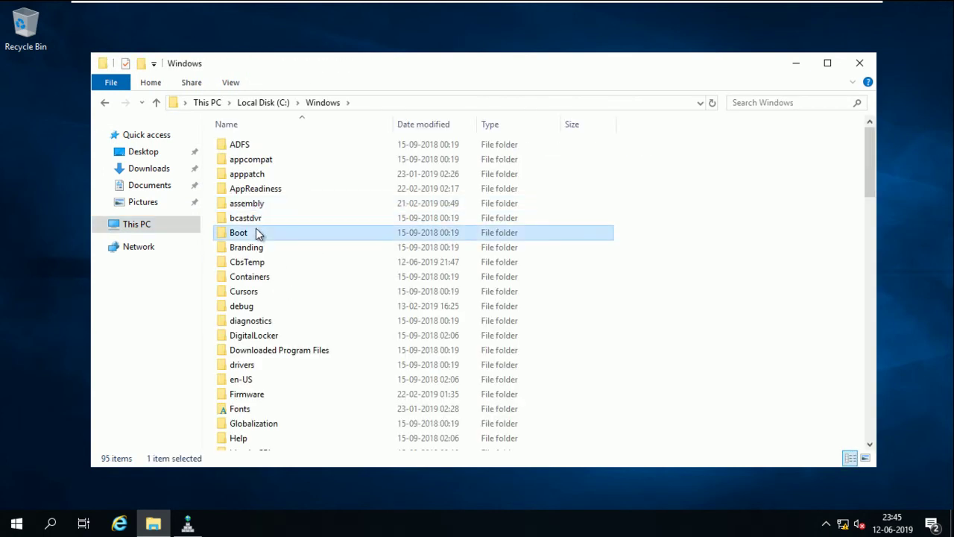
key("d")
key("d")
key("d")
key("d")
key("d")
key("d")
key("d")
key("d")
key("d")
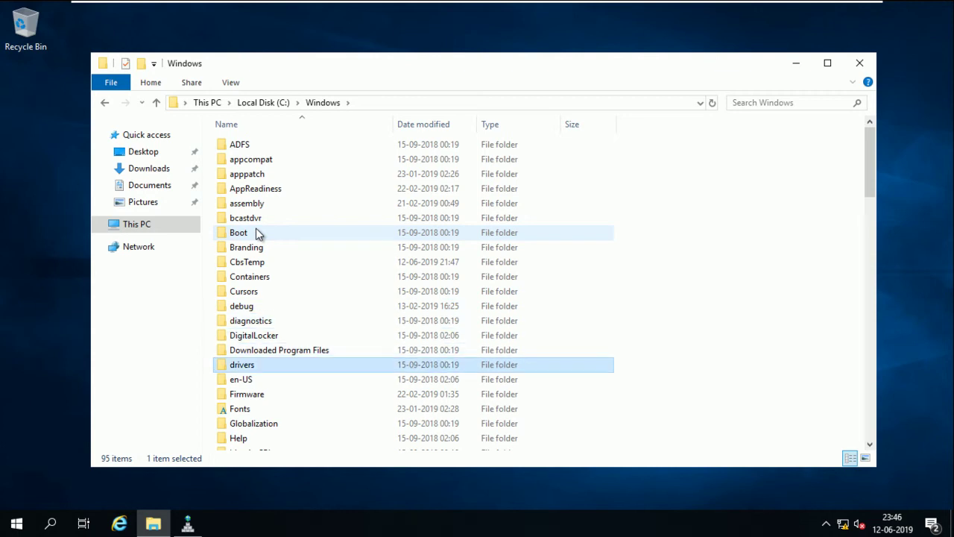
key("d")
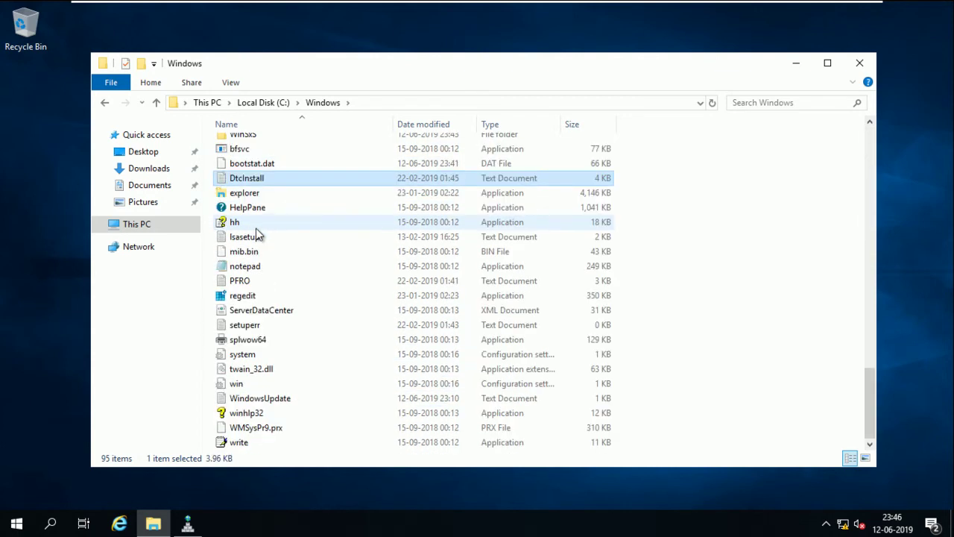
key("d")
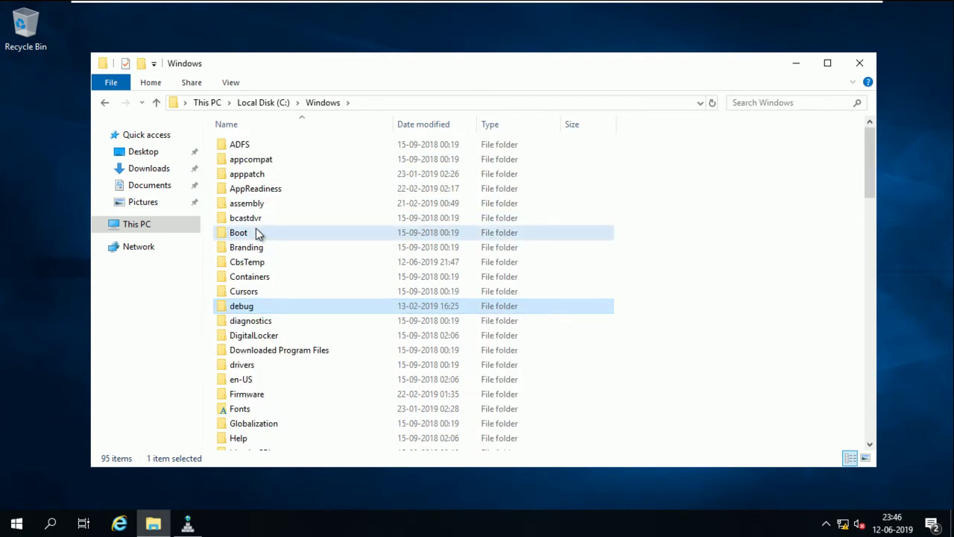
left_click(256, 233)
key("s")
key("s")
key("s")
key("s")
key("s")
key("s")
key("s")
key("s")
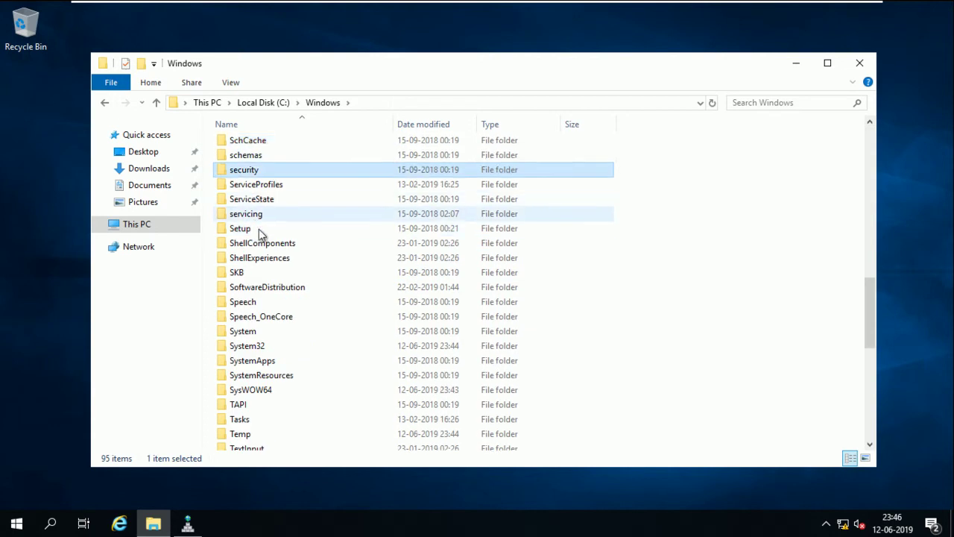
double_click(273, 347)
left_click(273, 350)
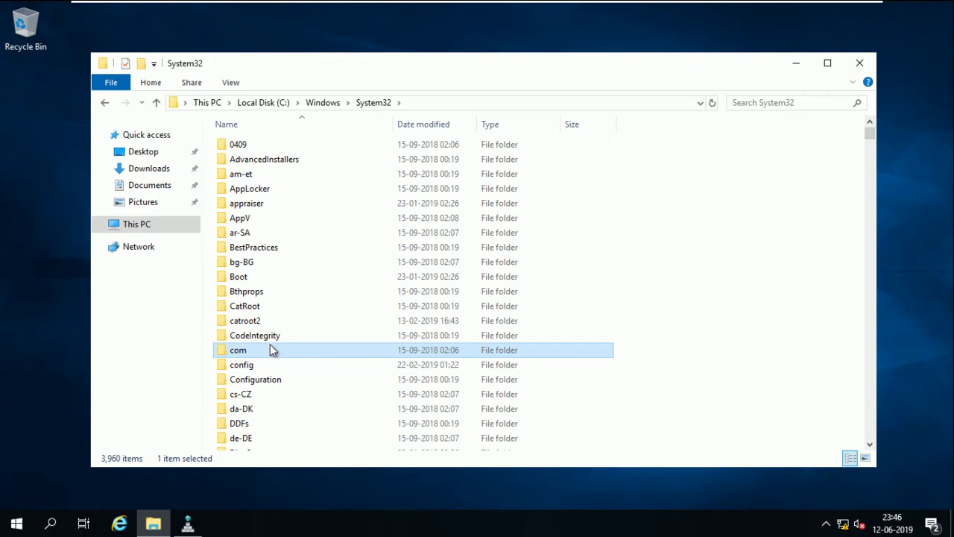
key("d")
key("d")
key("d")
key("d")
key("d")
key("d")
double_click(244, 173)
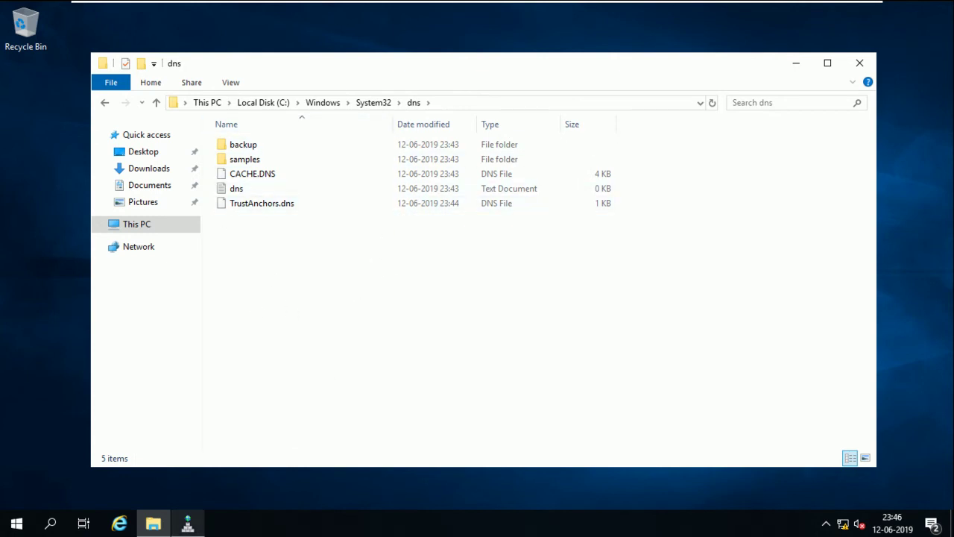
Bring DNS Manager forward and start a New Zone under Forward Lookup Zones, past the welcome page
left_click(190, 526)
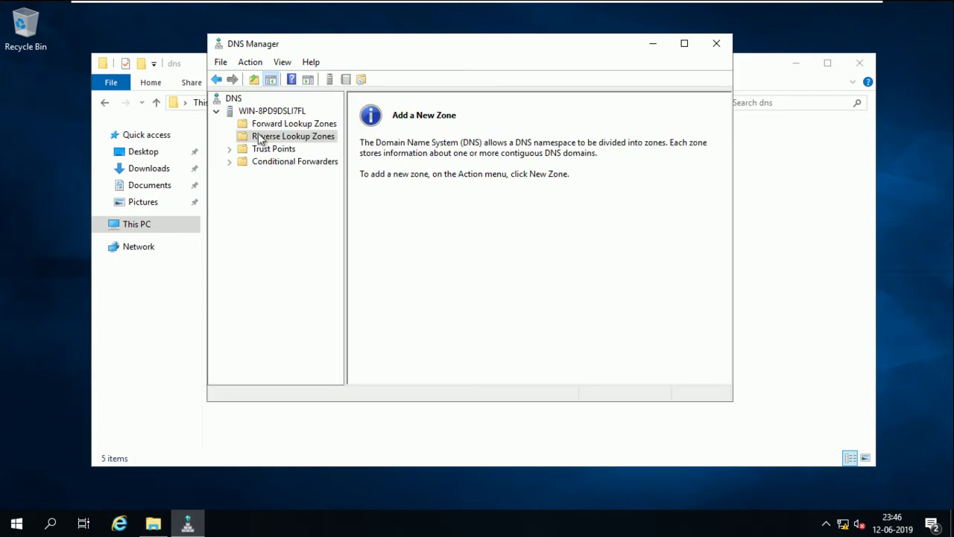
left_click_drag(345, 43, 371, 47)
right_click(314, 128)
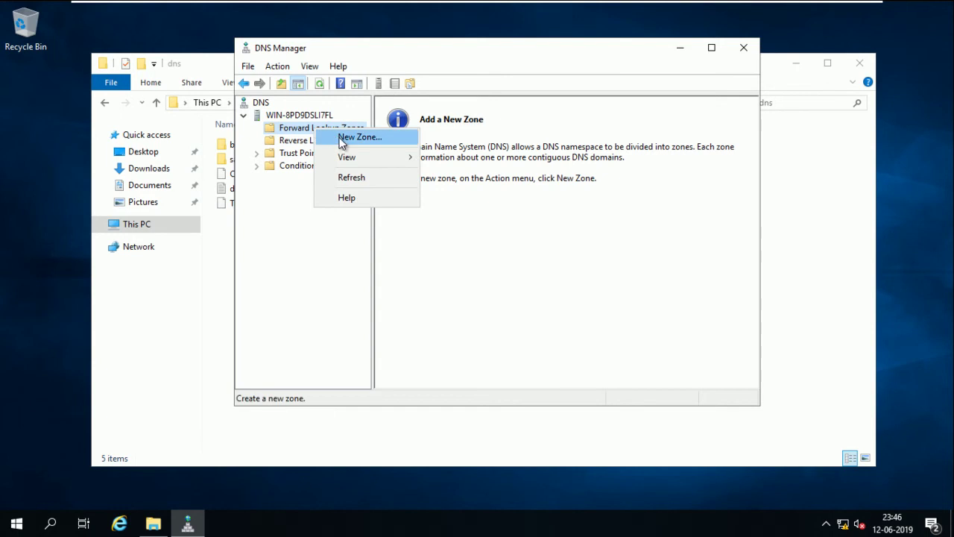
left_click(341, 136)
left_click(500, 307)
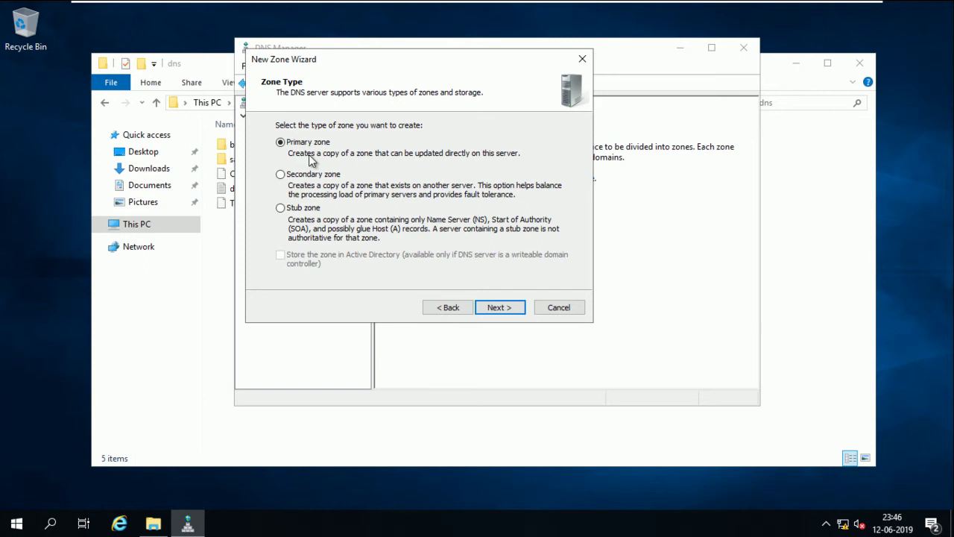
Name the primary zone abc.com, keep file abc.com.dns, accept dynamic updates, and finish
left_click(496, 308)
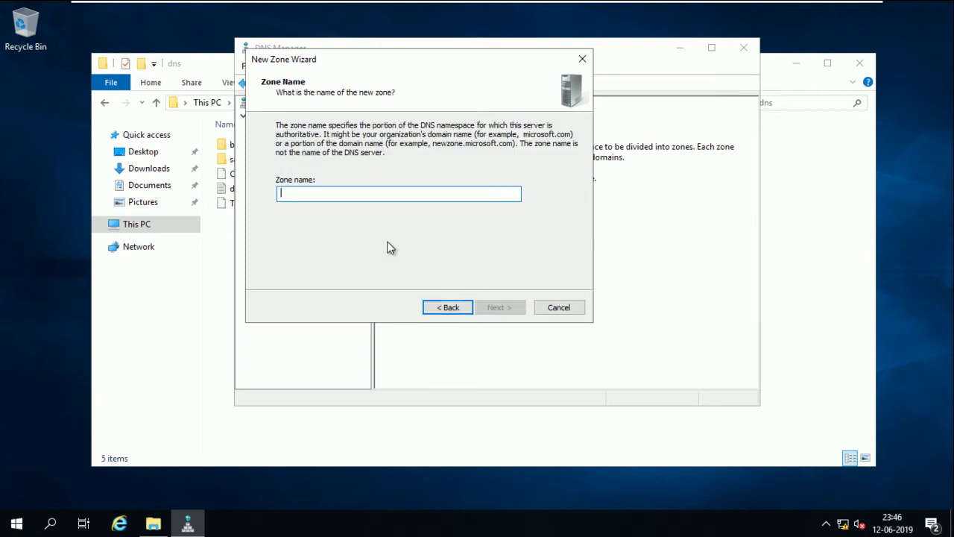
type("abc.com")
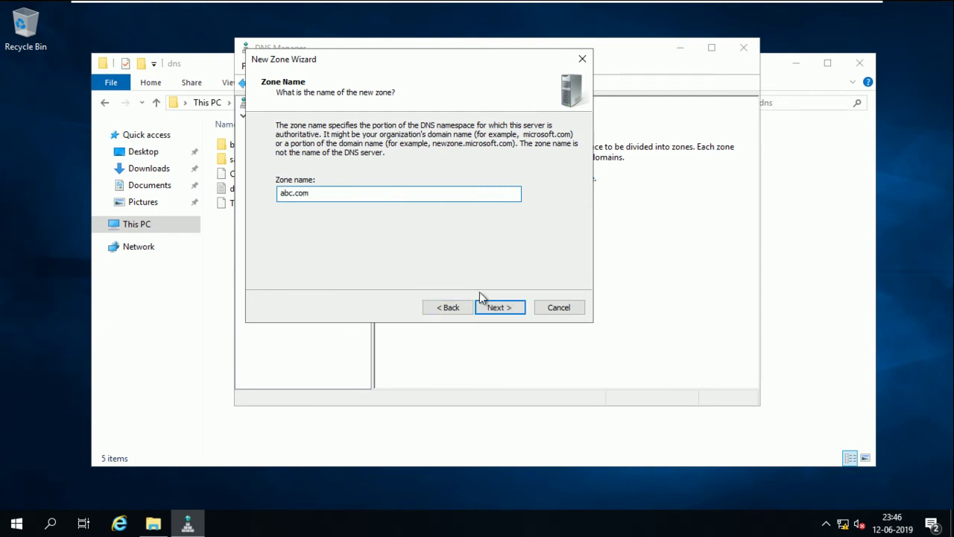
left_click(506, 312)
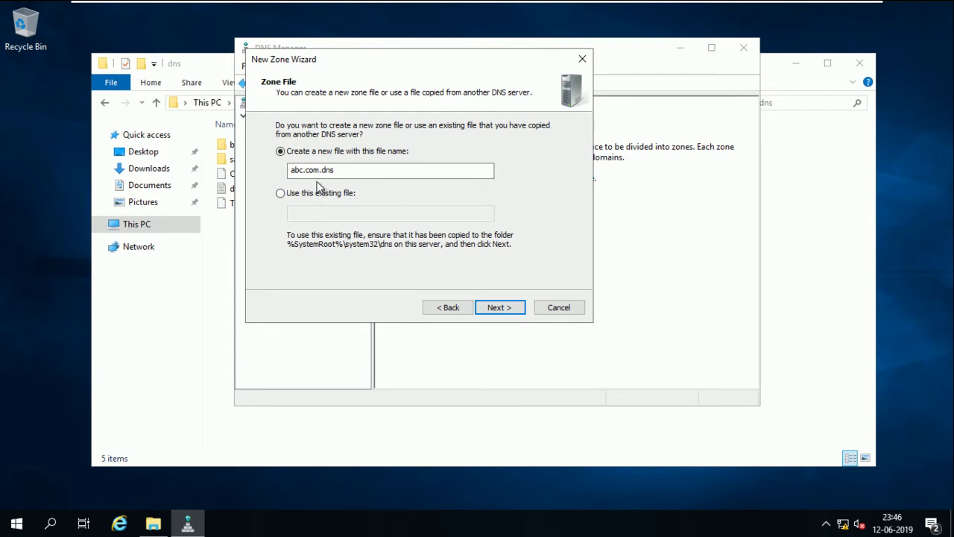
left_click_drag(339, 171, 287, 170)
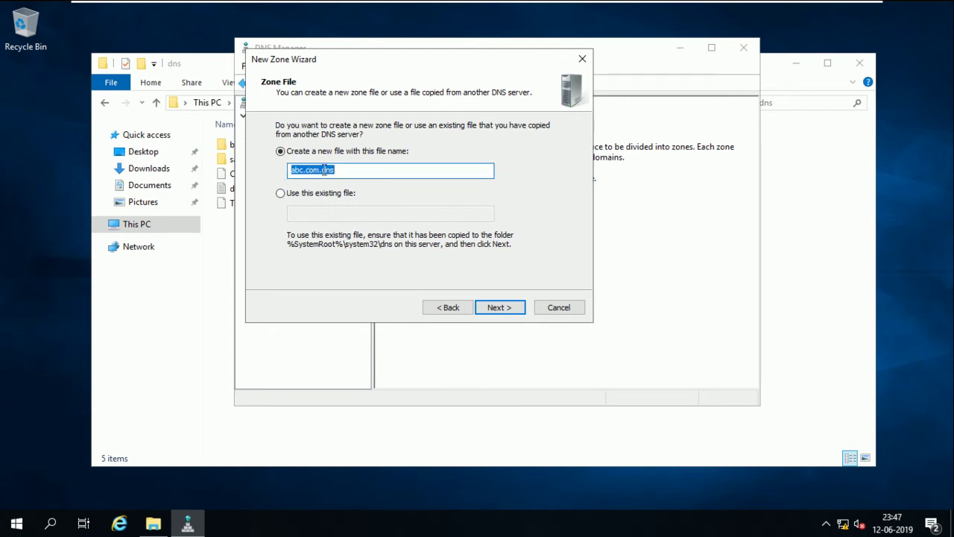
left_click(339, 169)
left_click(497, 307)
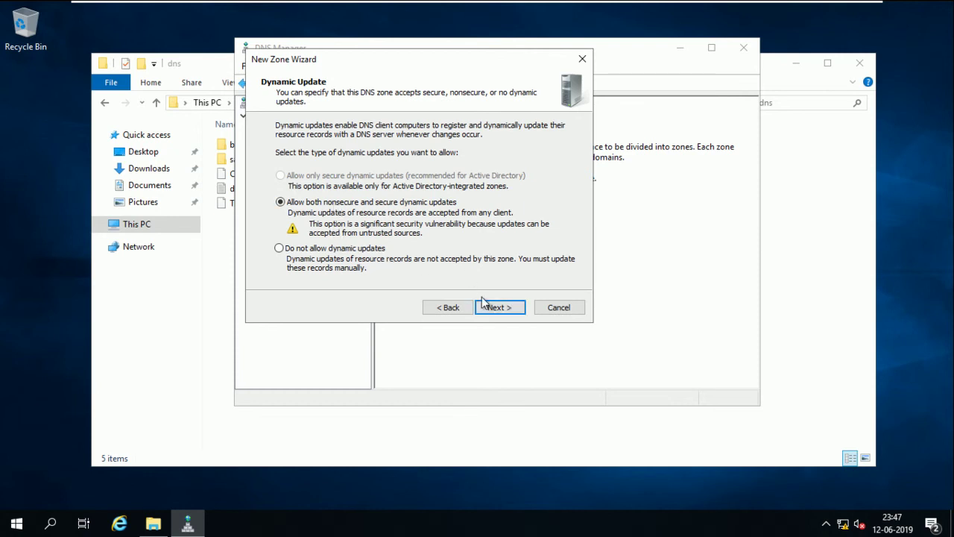
left_click(509, 308)
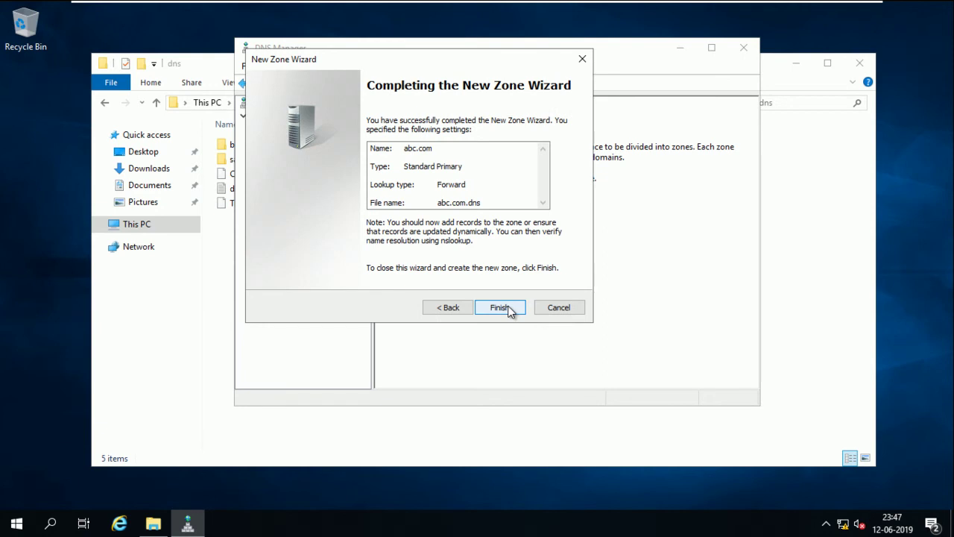
left_click(501, 308)
Expand Forward Lookup Zones and view the abc.com zone's SOA and NS records
left_click(391, 125)
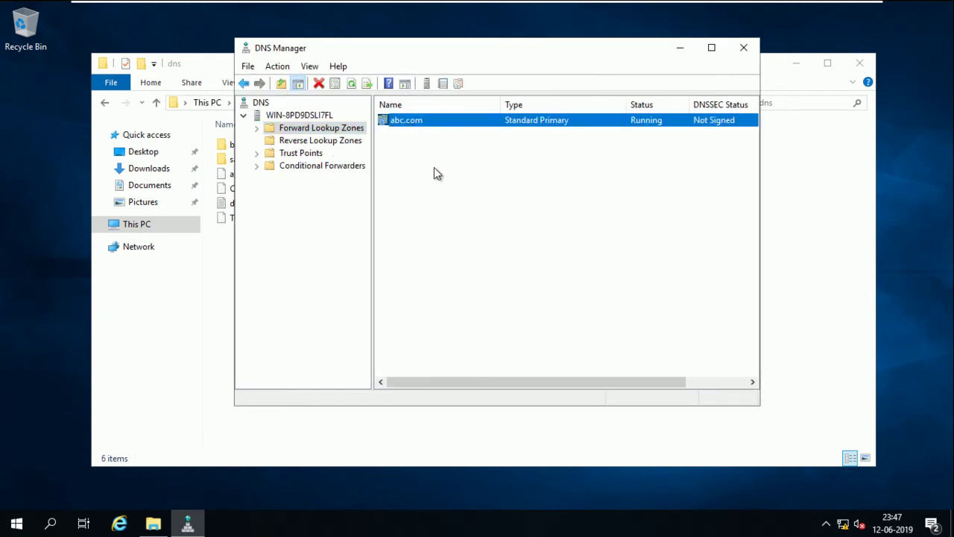
left_click(257, 128)
left_click(298, 144)
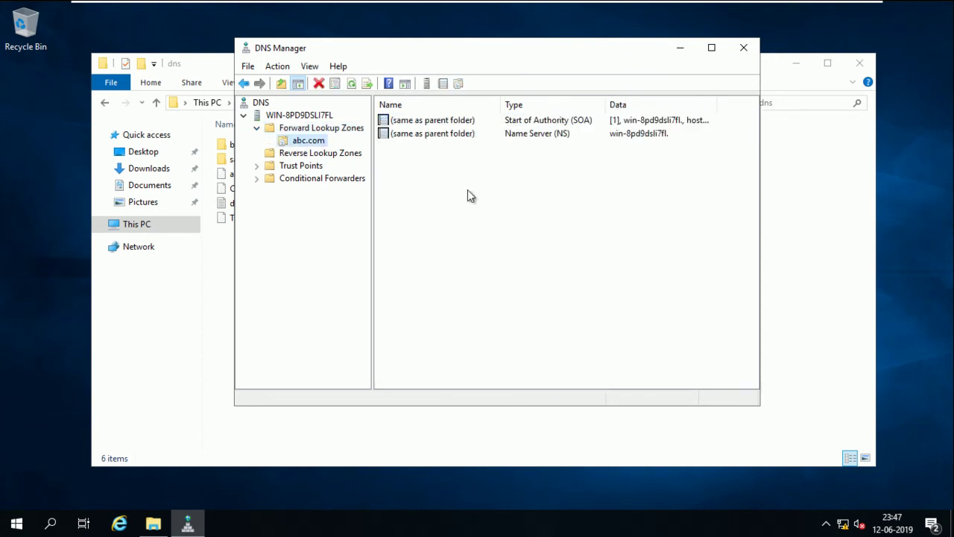
right_click(469, 193)
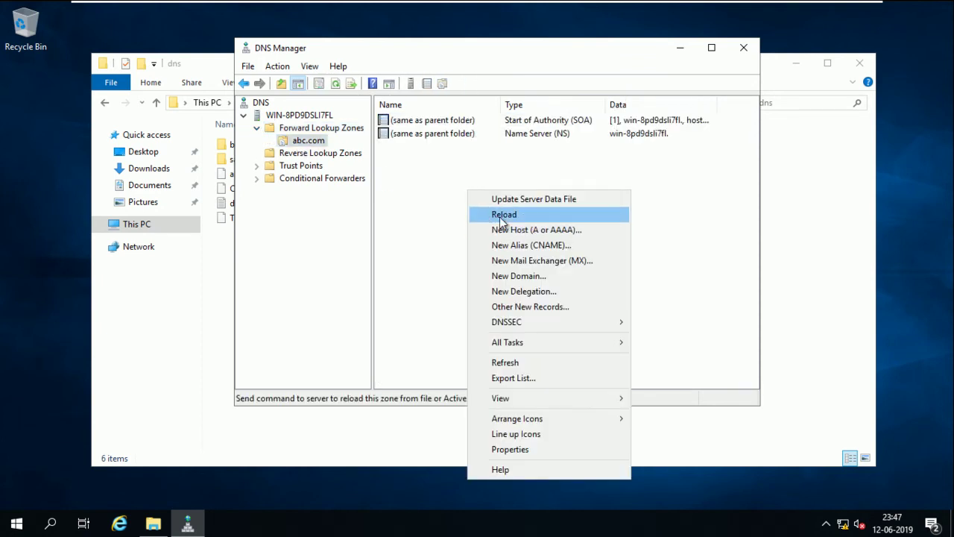
Refresh the System32 dns folder to show abc.com.dns, then exit VMware full screen
left_click(229, 326)
right_click(332, 271)
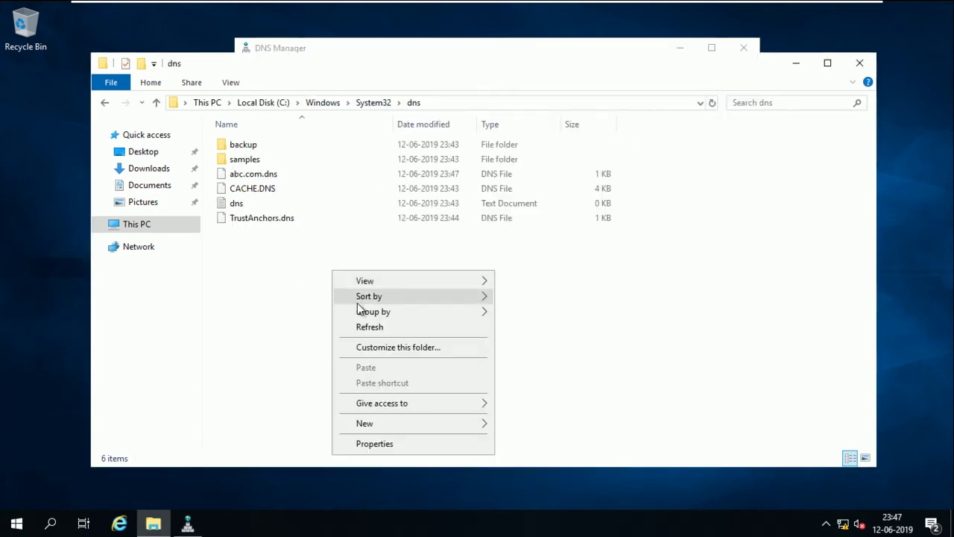
left_click(368, 327)
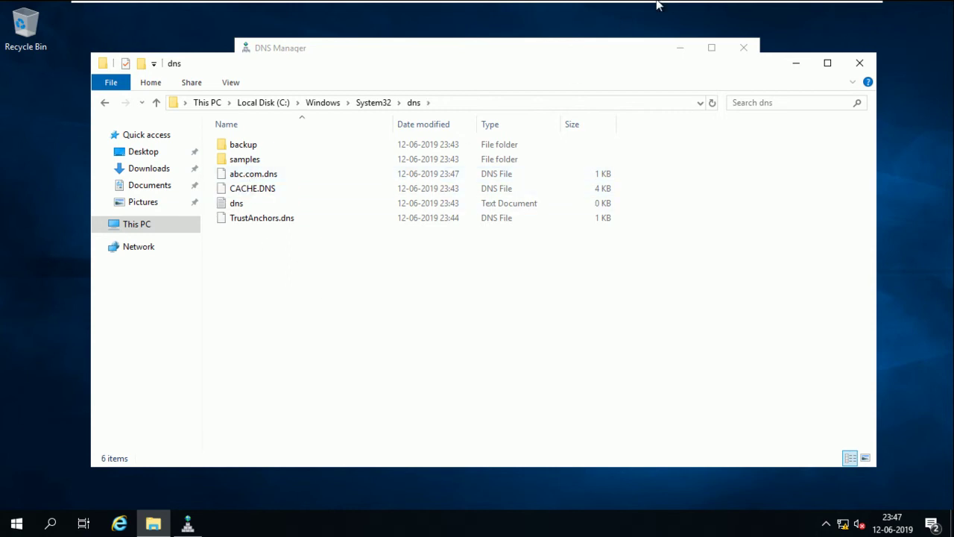
mouse_move(768, 6)
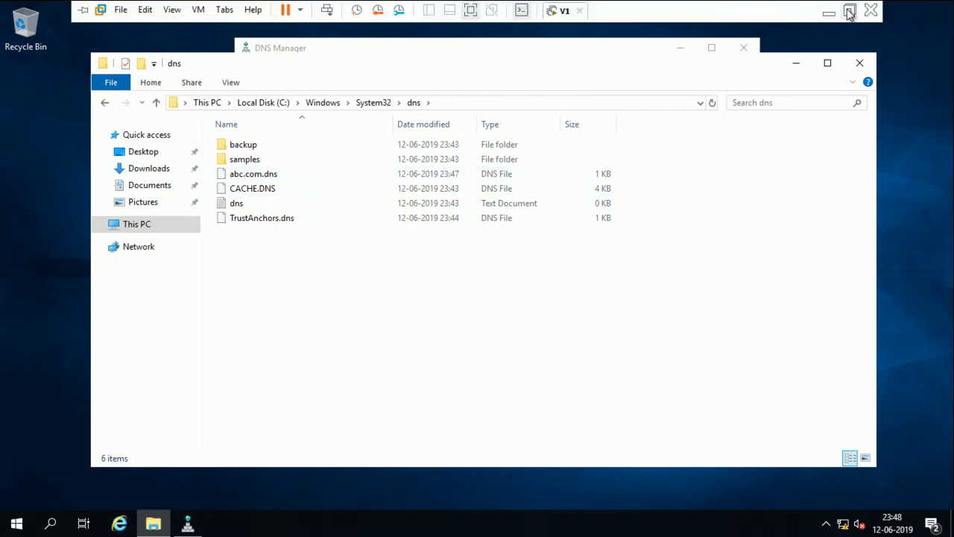
left_click(849, 12)
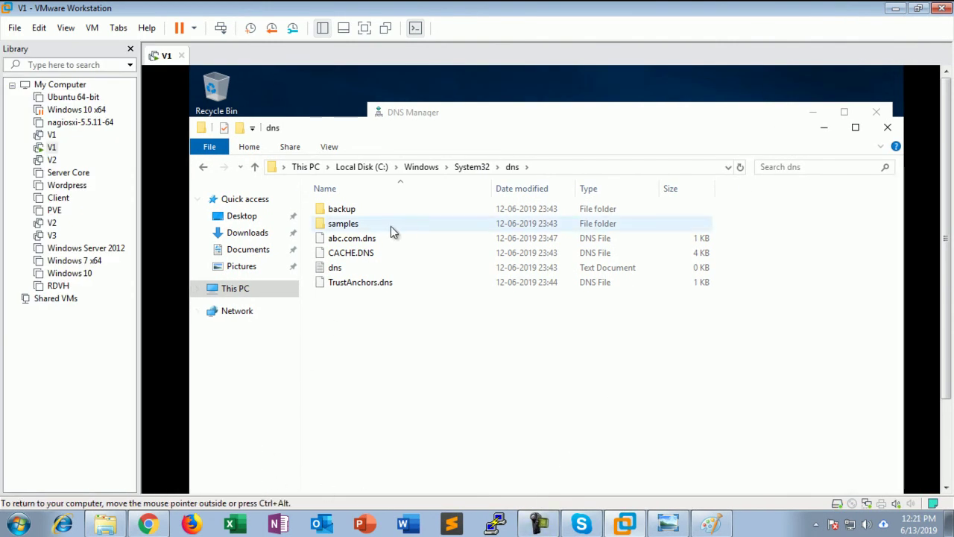
Start a new primary IPv4 reverse lookup zone from Reverse Lookup Zones, reaching the Network ID page
left_click(364, 242)
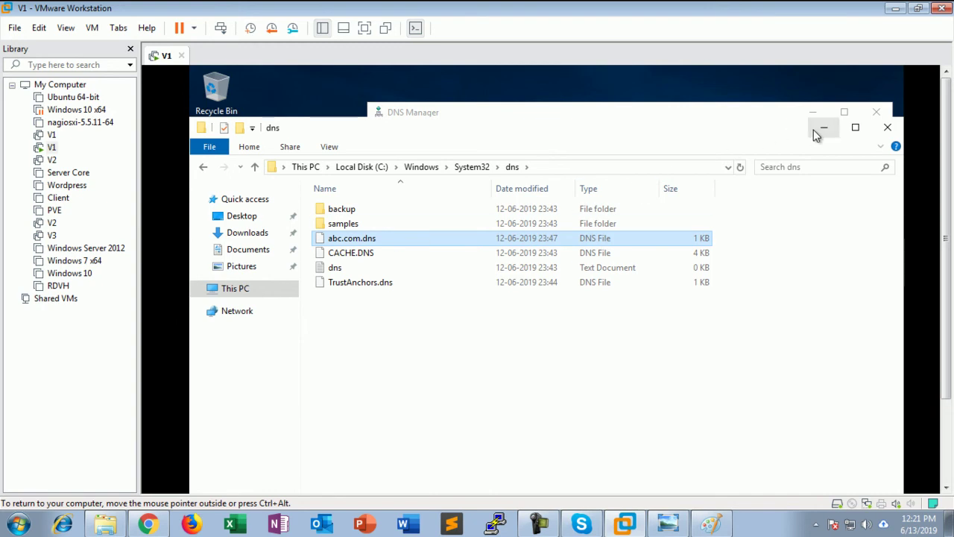
left_click(820, 128)
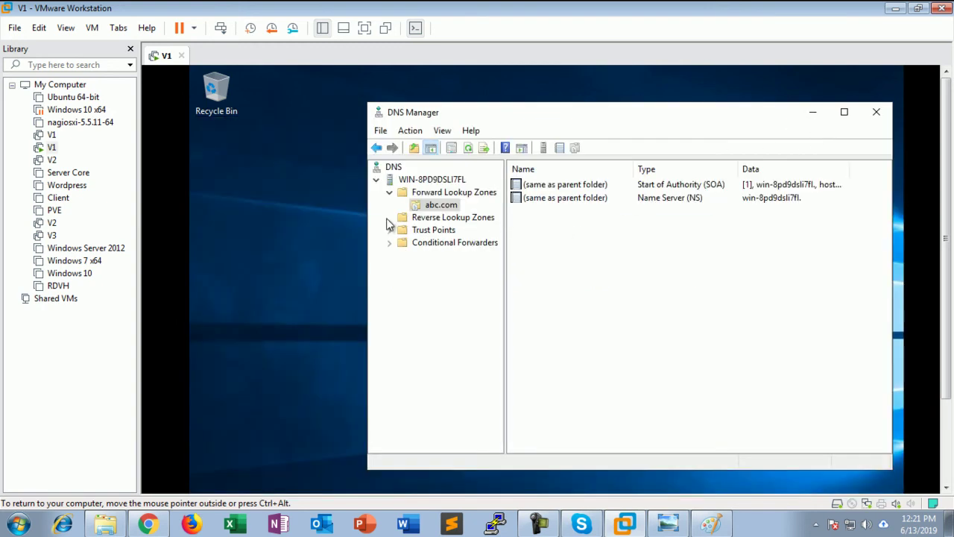
left_click(425, 218)
right_click(457, 218)
left_click(481, 227)
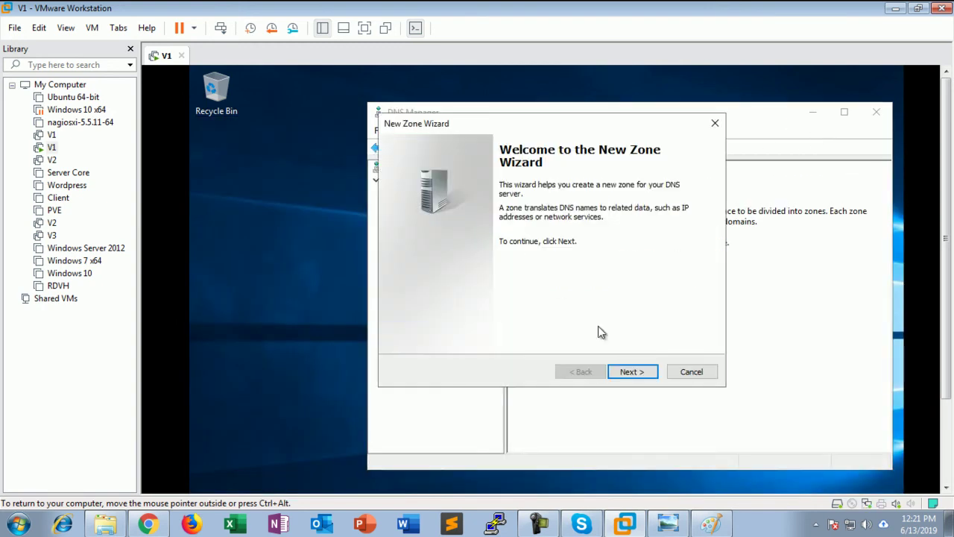
left_click(629, 370)
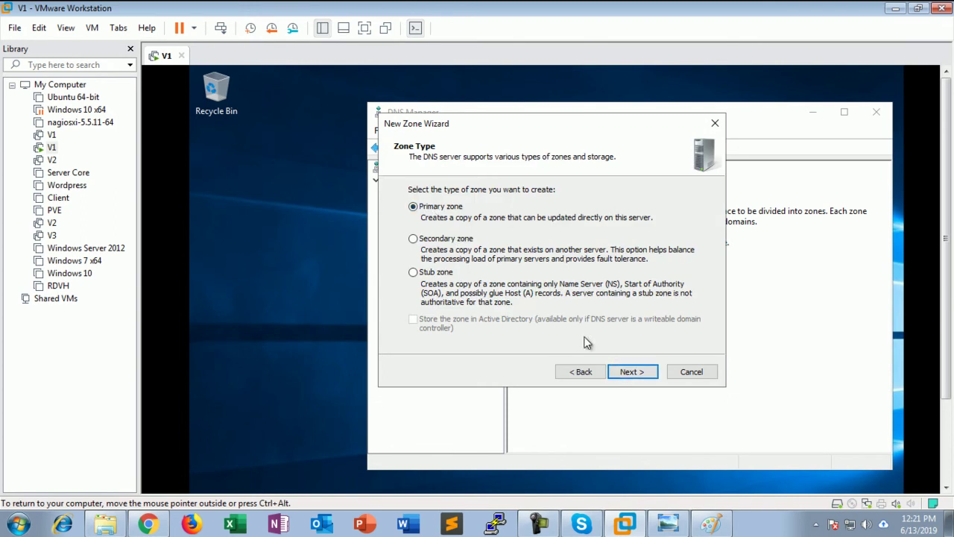
left_click(627, 374)
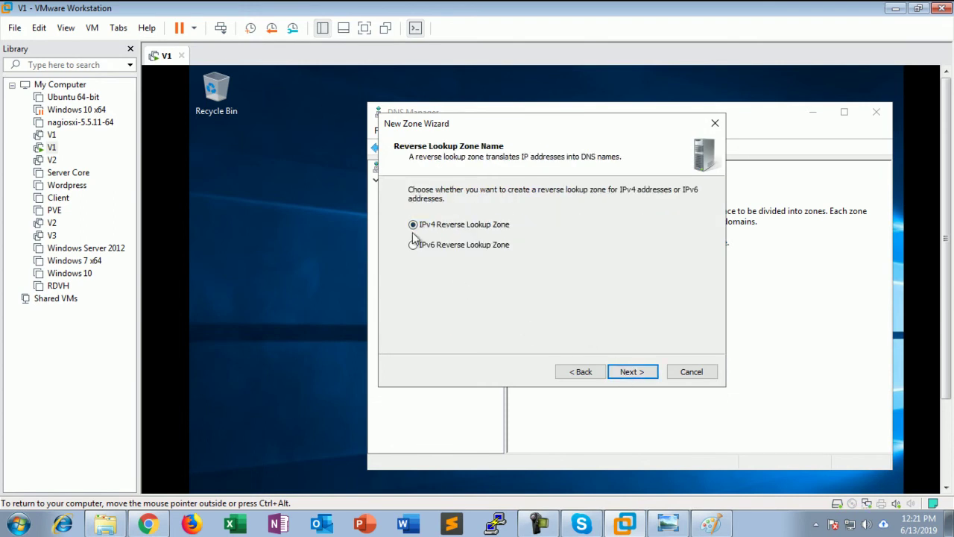
left_click(456, 249)
left_click(627, 368)
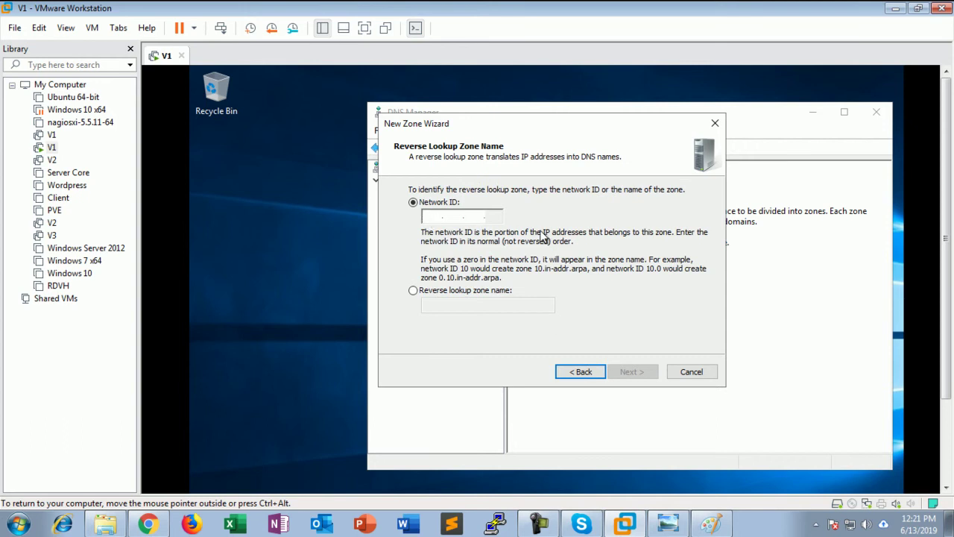
Enter 10.0.0 as the reverse zone's network ID
type("10.10.1")
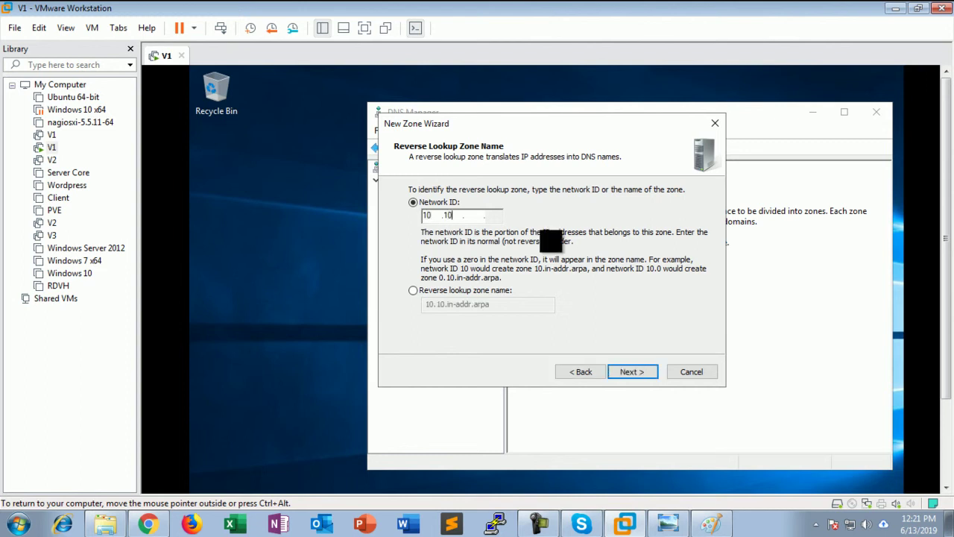
key("BackSpace")
key("BackSpace")
key("BackSpace")
type("0.0")
left_click(463, 291)
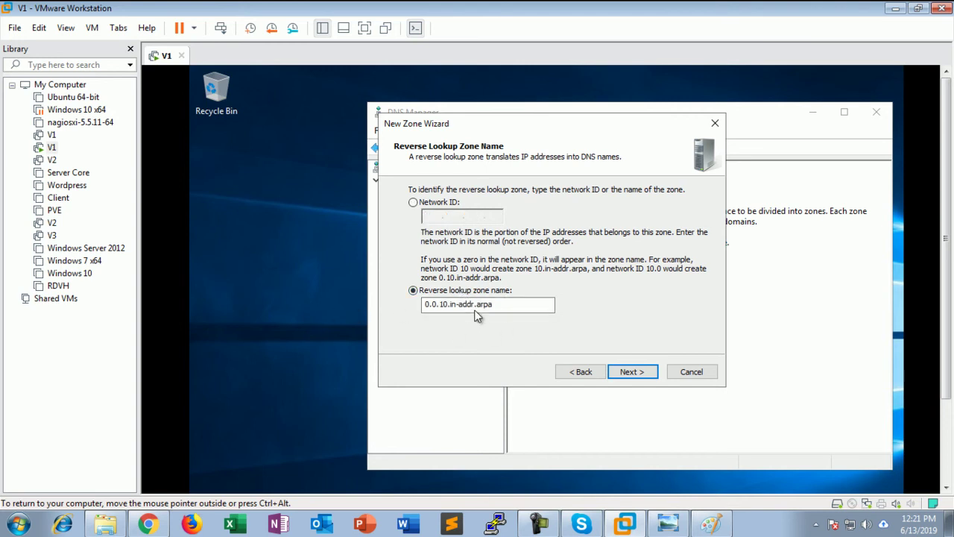
left_click(444, 204)
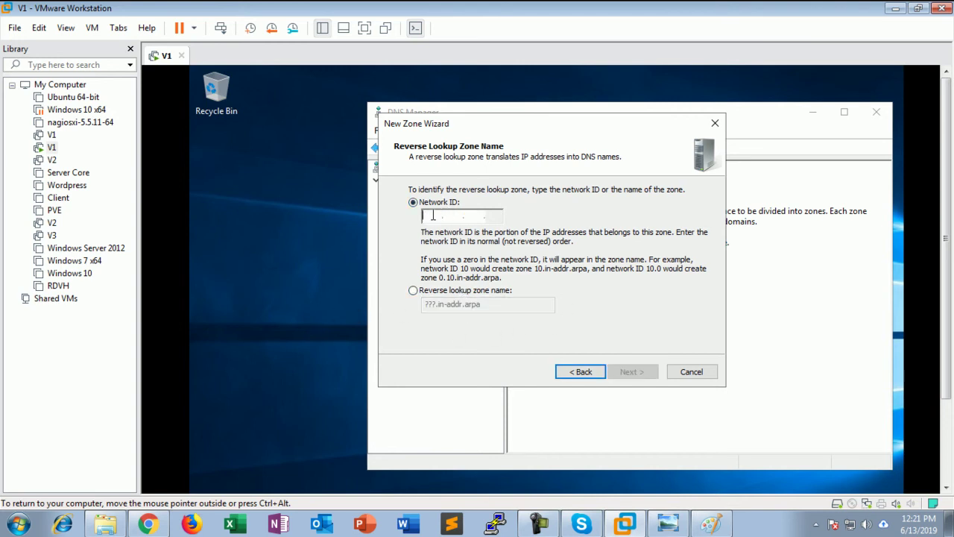
left_click(433, 215)
type("10.0.0.")
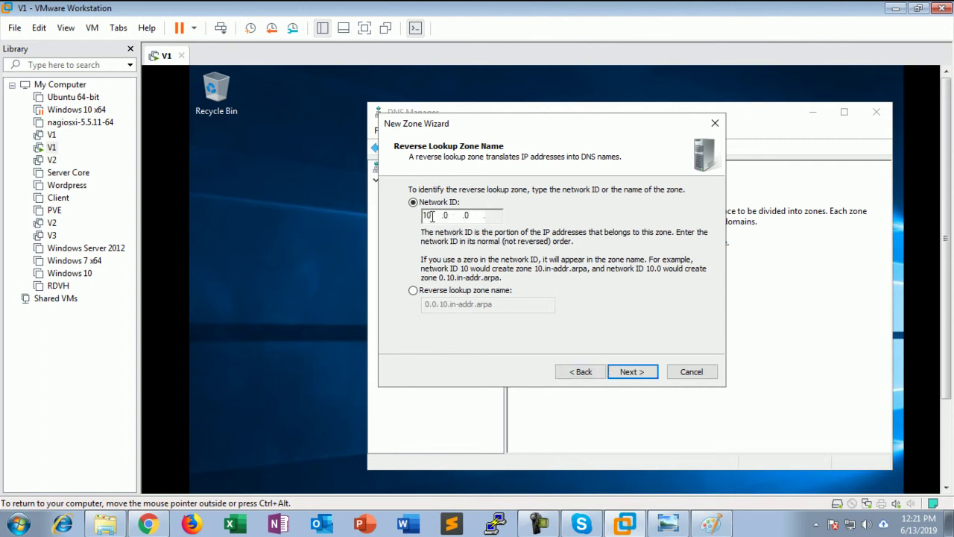
left_click(617, 371)
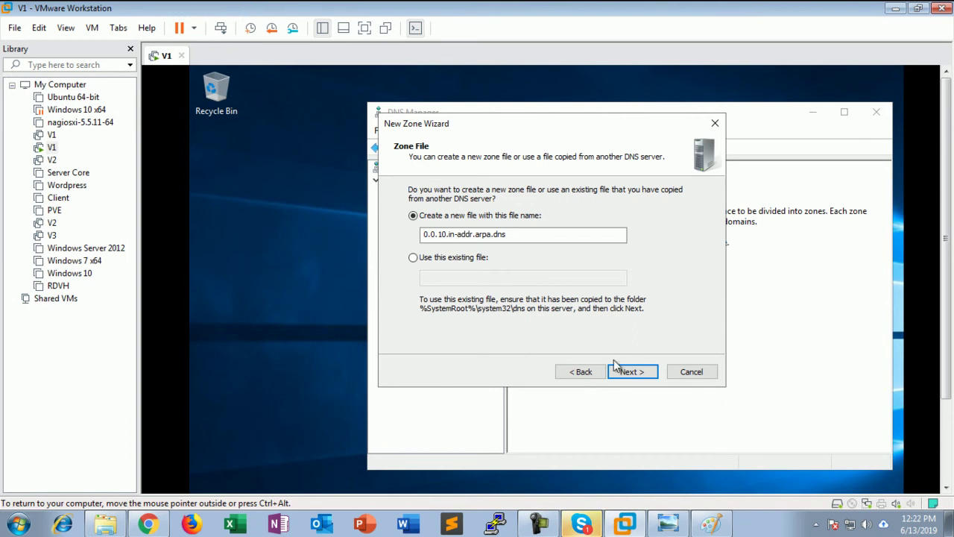
Keep the default zone file, allow nonsecure and secure dynamic updates, and finish the wizard
double_click(498, 234)
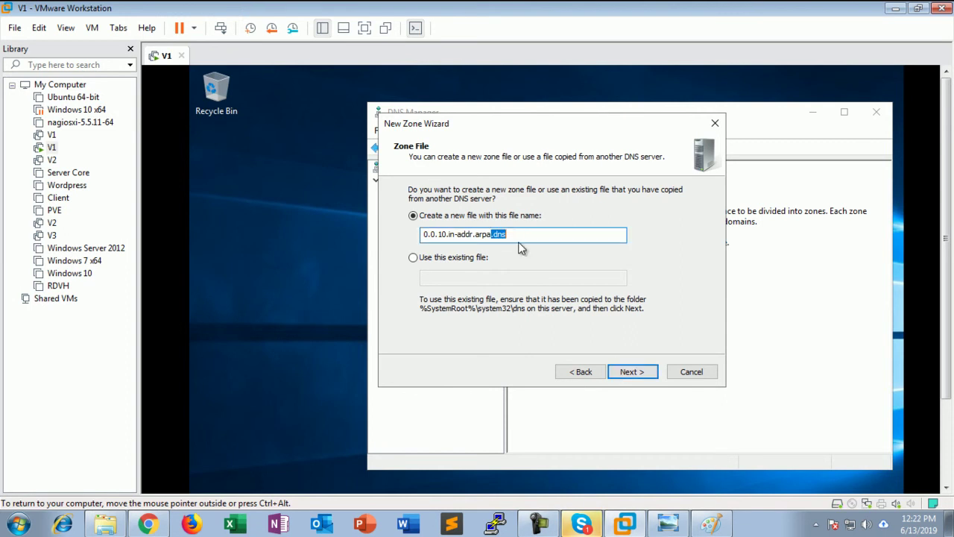
left_click(632, 371)
left_click(451, 272)
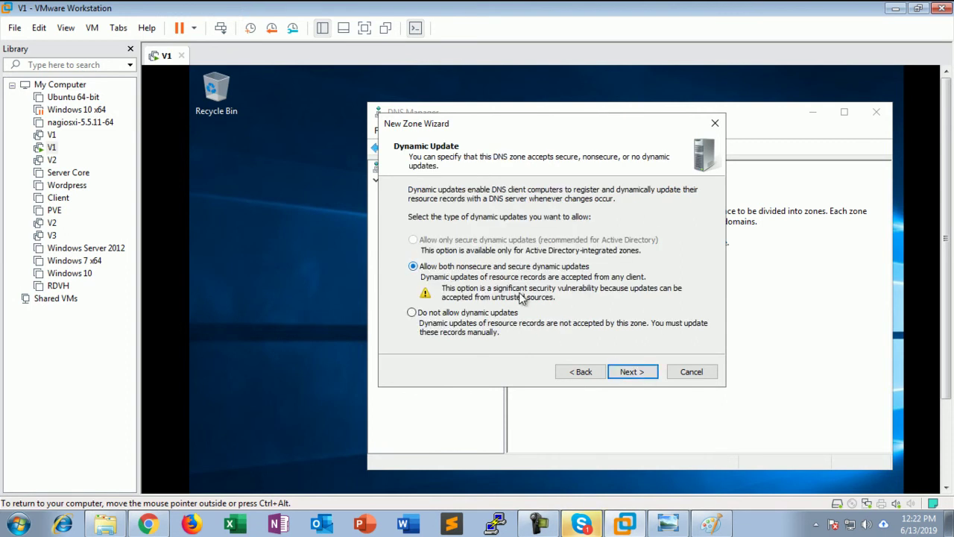
left_click(632, 371)
left_click(632, 371)
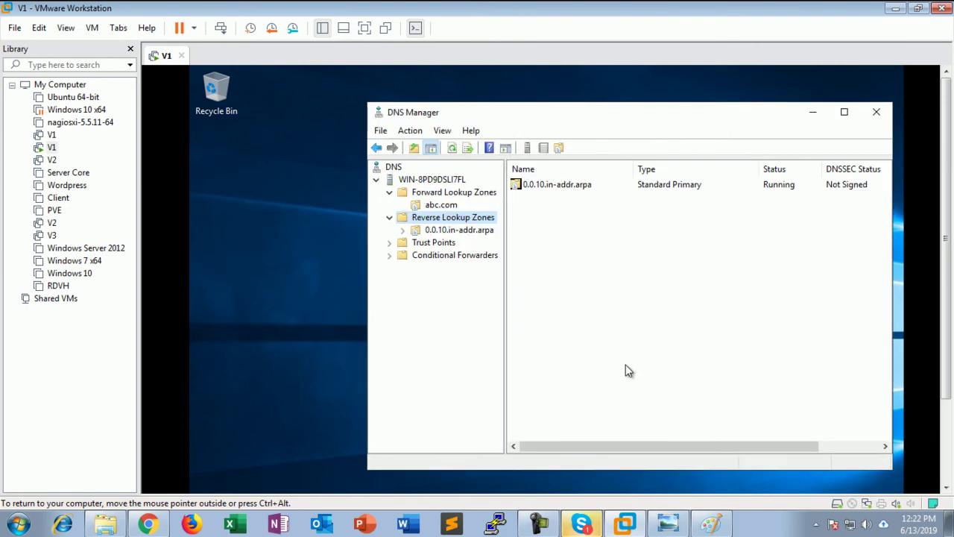
Browse the new reverse zone, then the abc.com zone's SOA and NS records
left_click(410, 231)
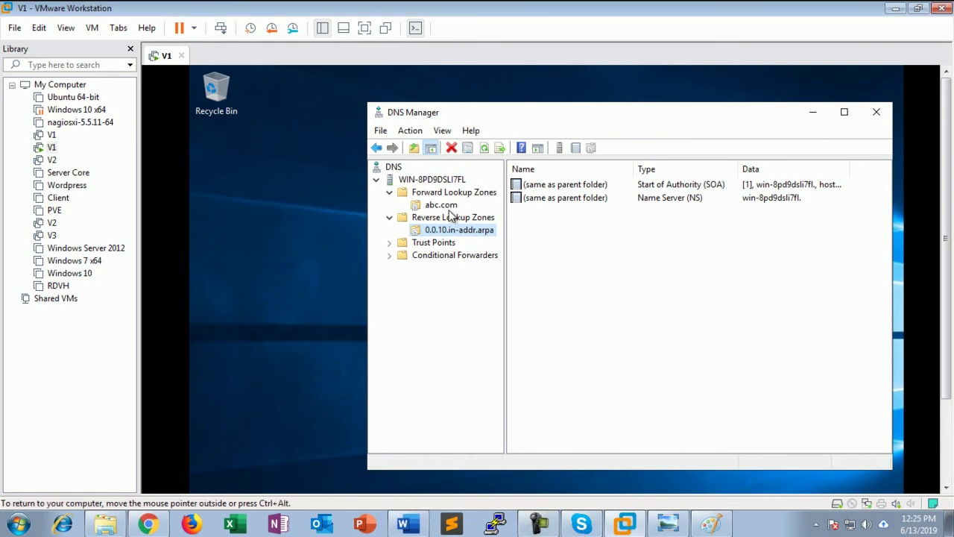
left_click(441, 205)
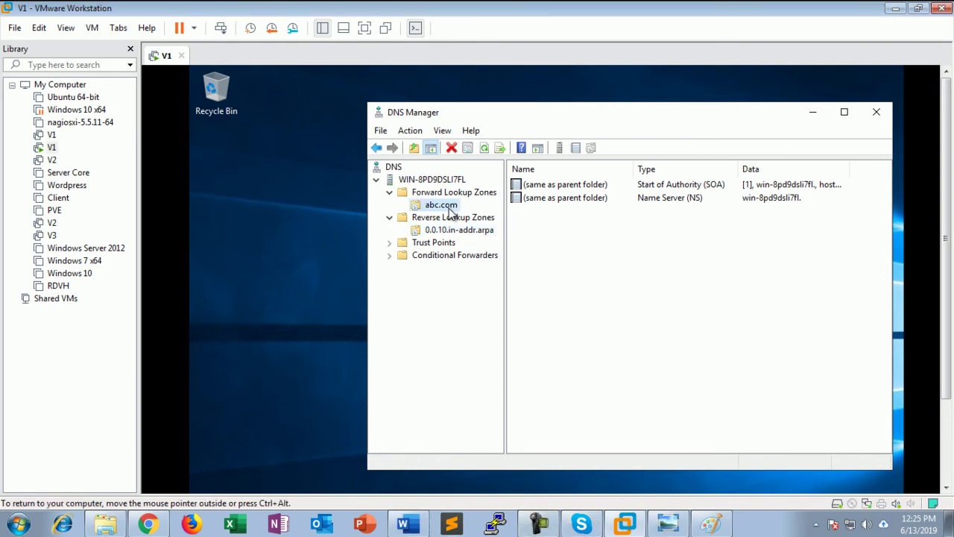
left_click(614, 186)
left_click(575, 198)
left_click(578, 188)
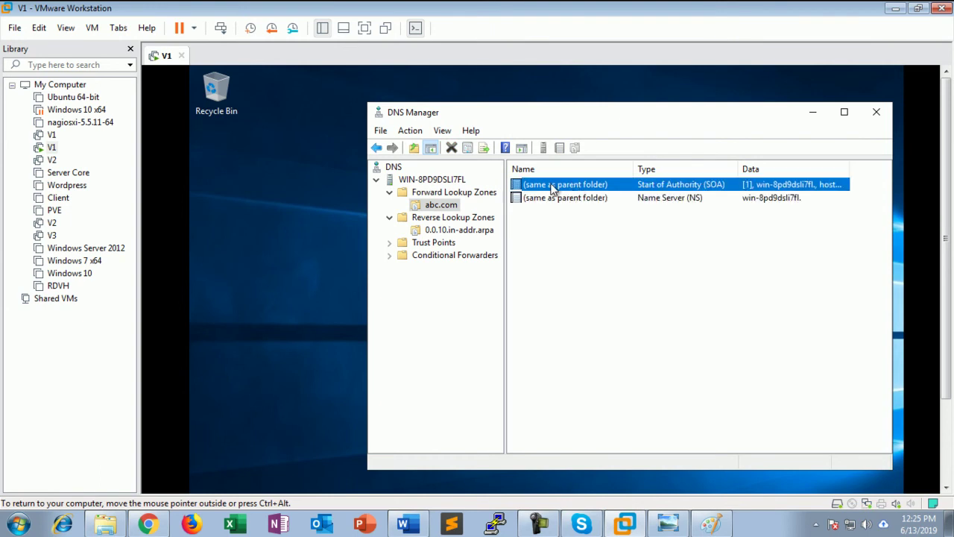
Review the abc.com SOA and name server record properties, closing each dialog
double_click(631, 188)
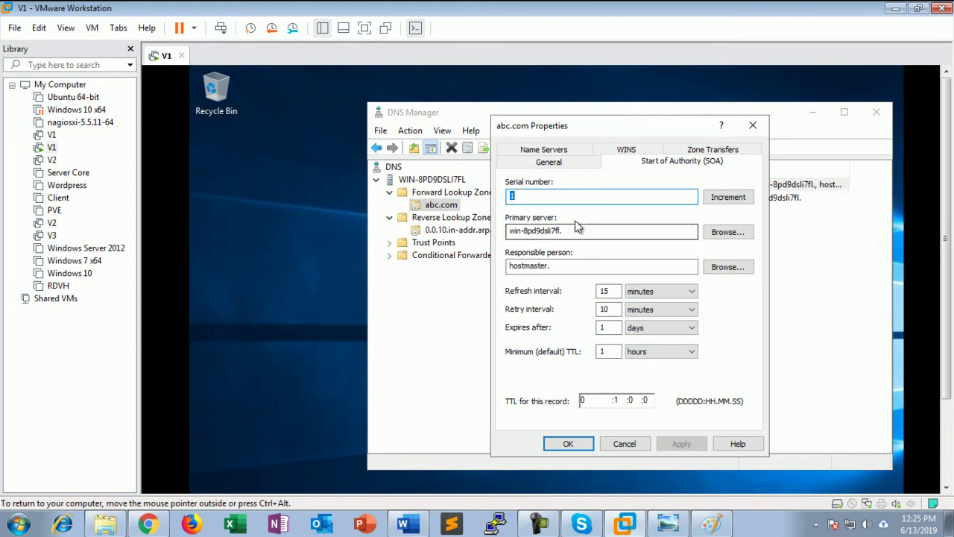
left_click(559, 162)
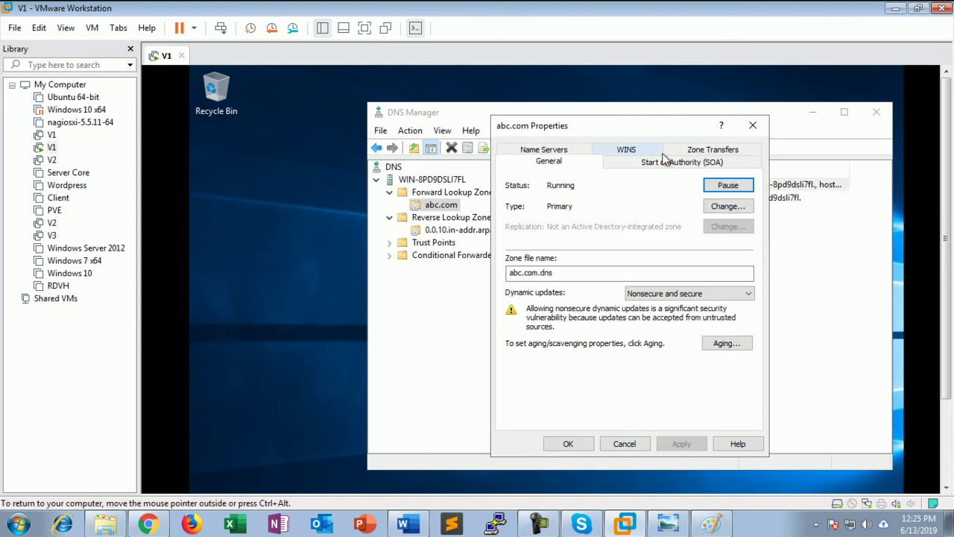
left_click(752, 125)
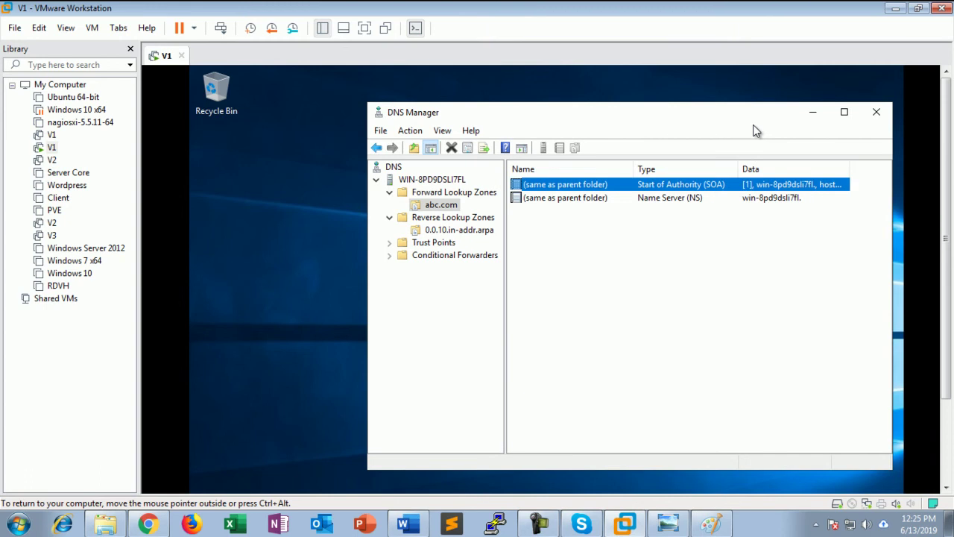
double_click(602, 198)
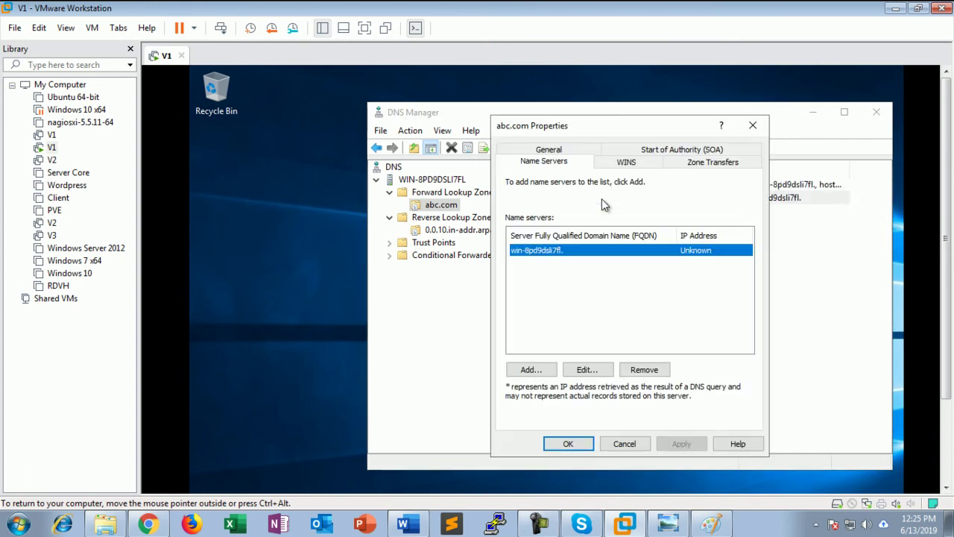
left_click(752, 125)
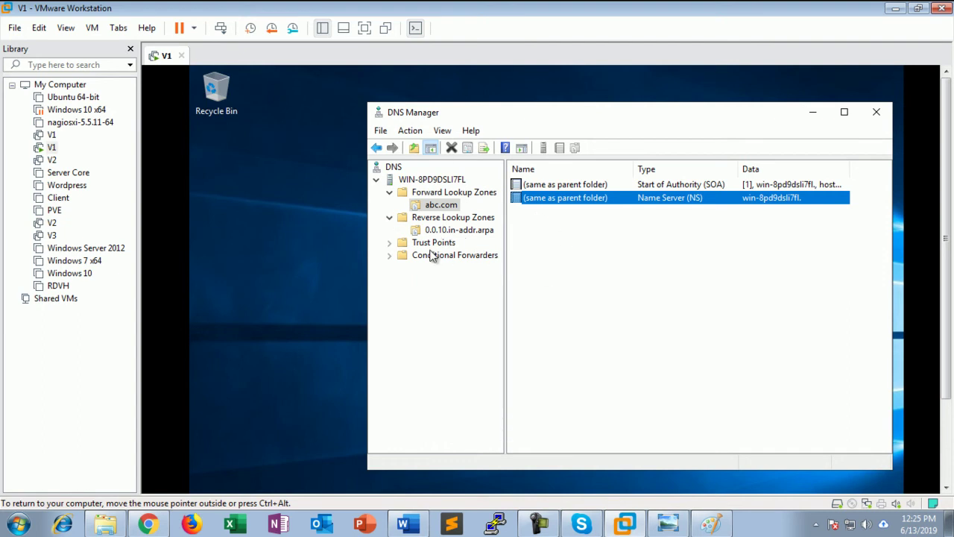
Open This PC's Properties from File Explorer to reach the Computer Name settings
left_click_drag(945, 266, 910, 343)
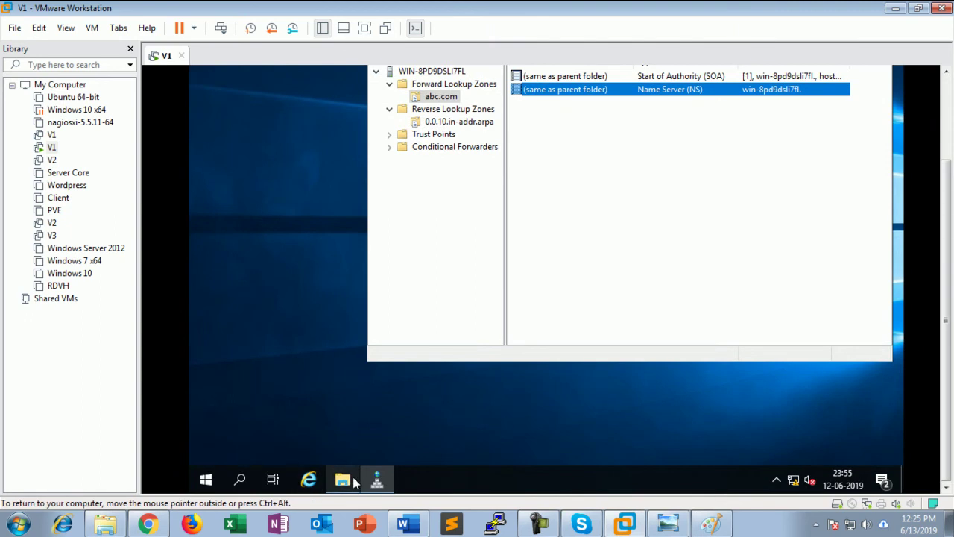
left_click(342, 479)
right_click(254, 185)
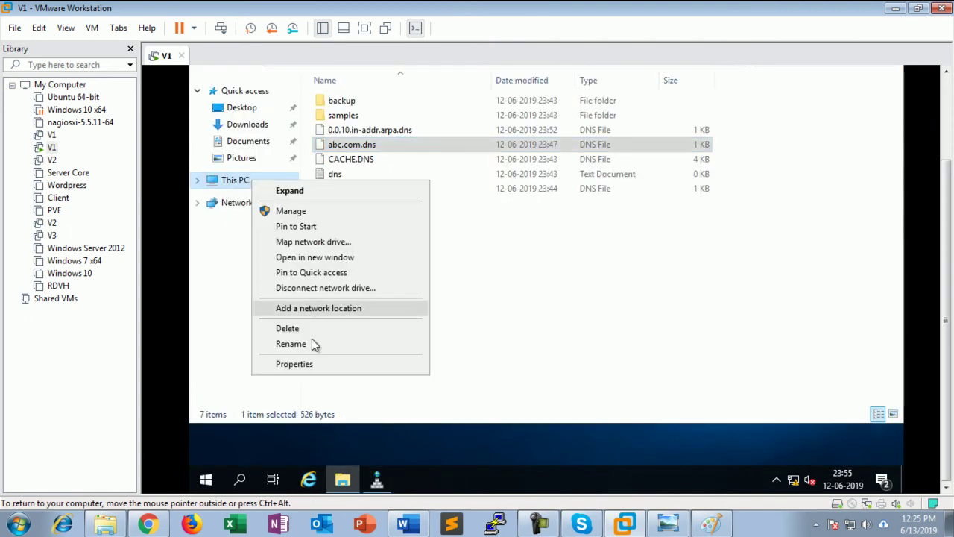
left_click(314, 365)
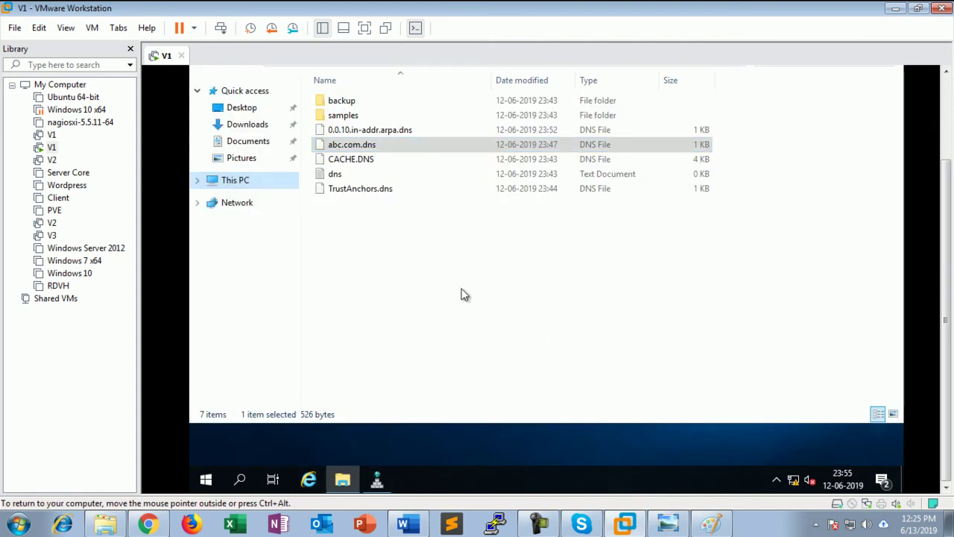
left_click_drag(945, 250, 945, 182)
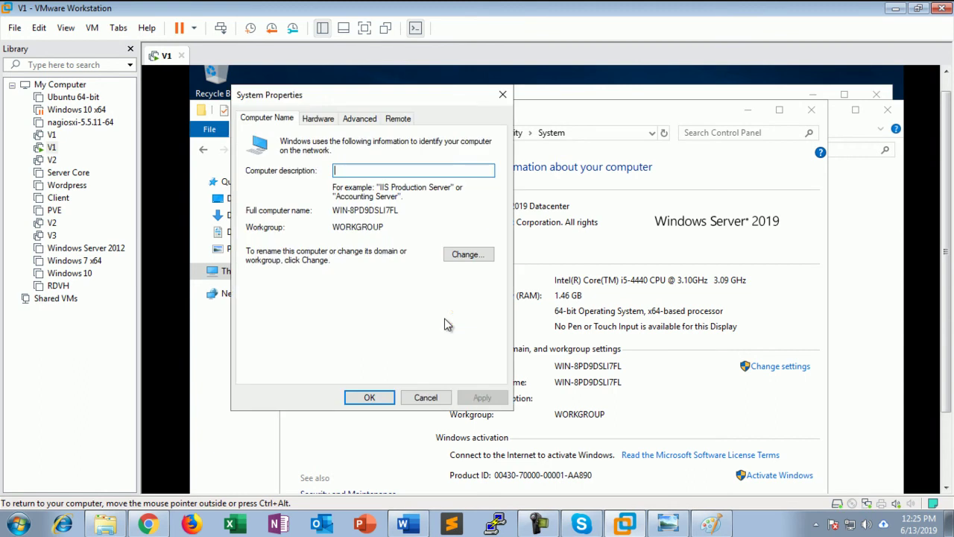
Change the computer name to test, keeping workgroup membership
left_click(465, 255)
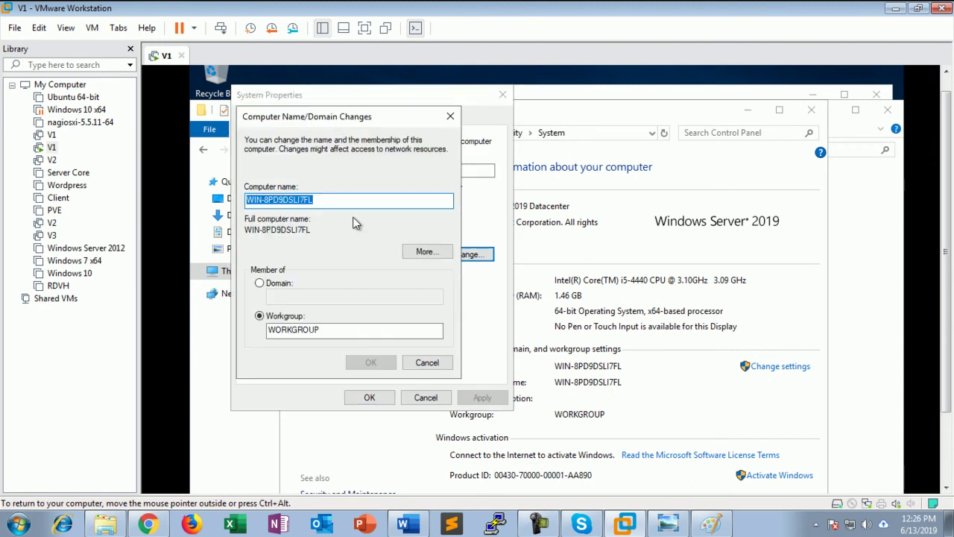
type("test")
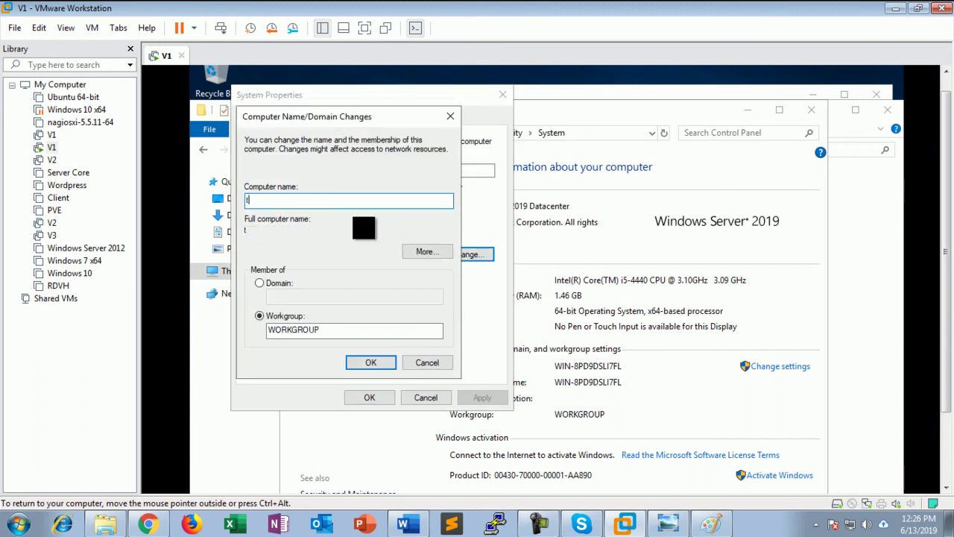
left_click(281, 283)
left_click(285, 296)
type("abc")
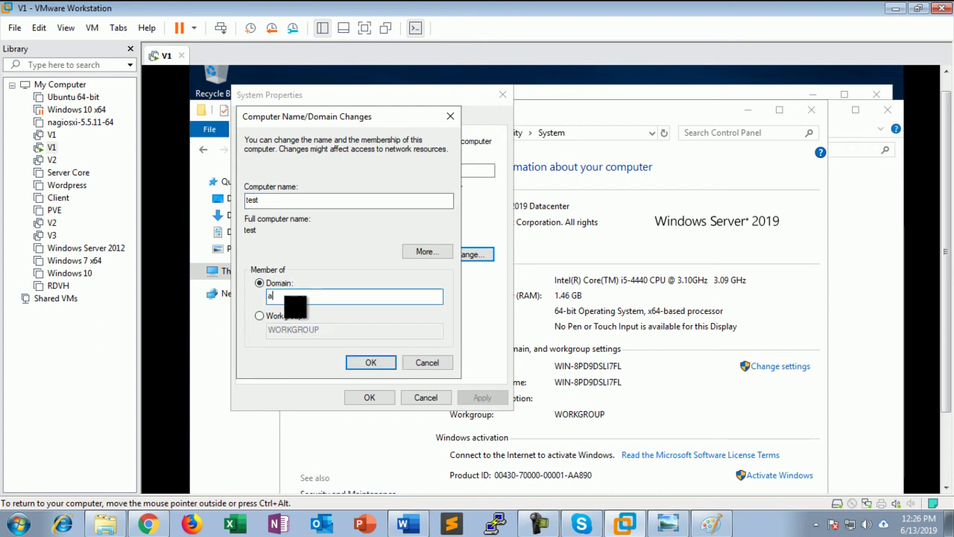
left_click(293, 314)
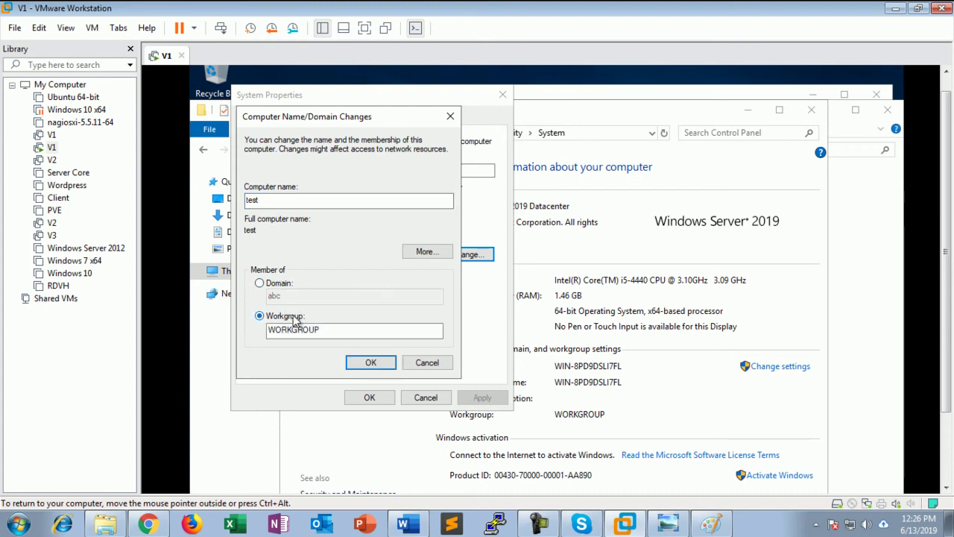
Set the primary DNS suffix to abc.com
left_click(423, 256)
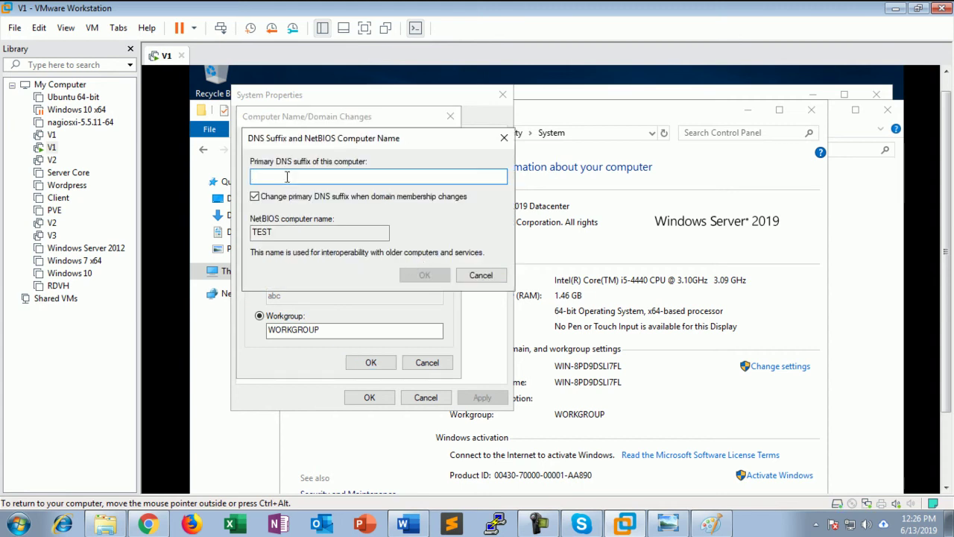
type("abc.com")
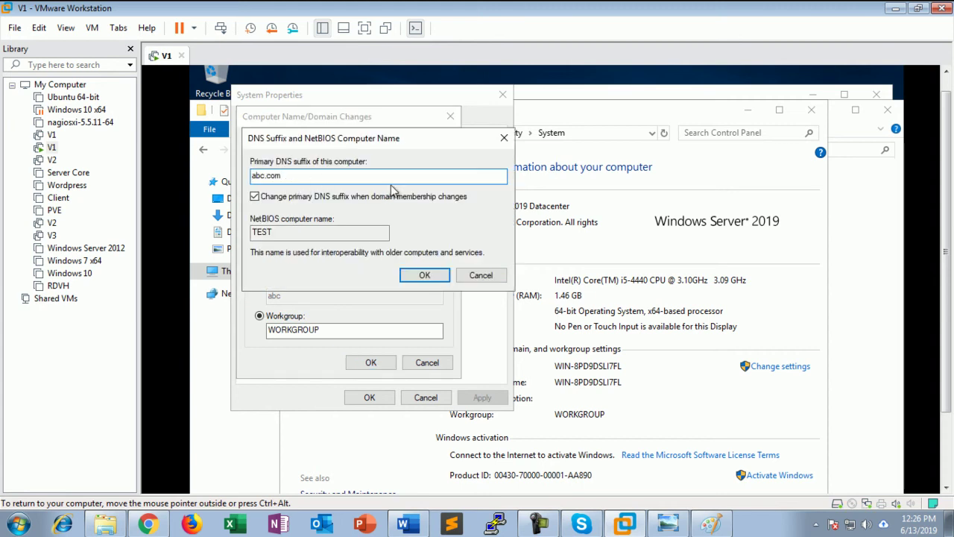
left_click(424, 275)
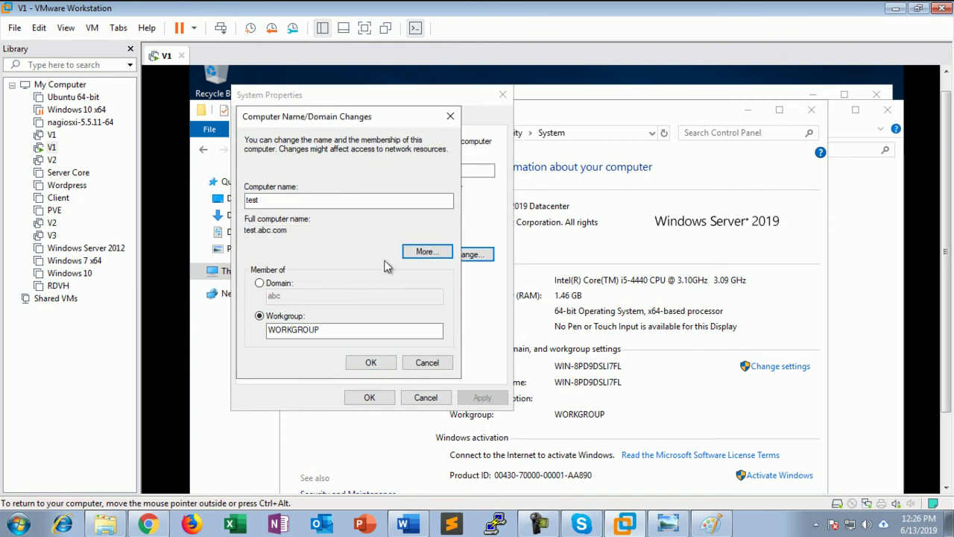
left_click(423, 251)
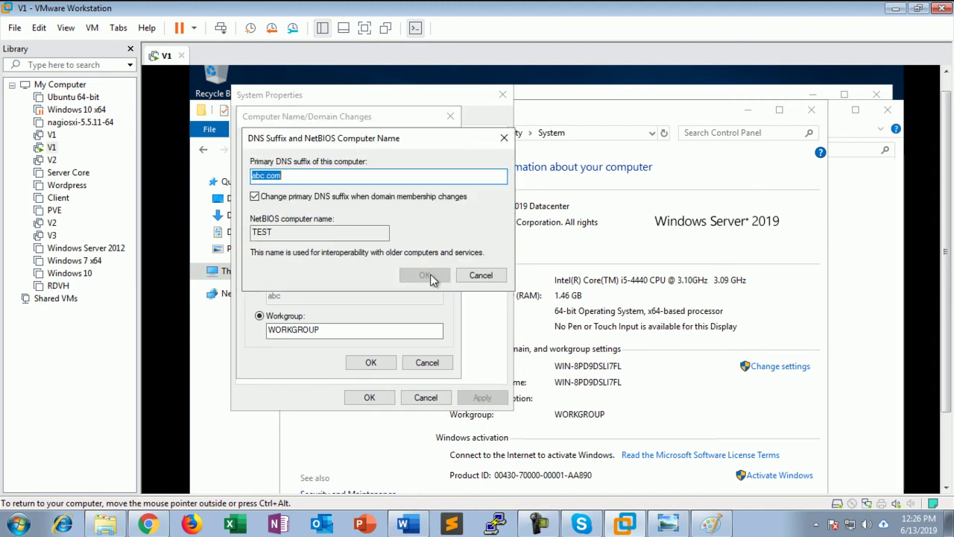
left_click(481, 275)
Apply the new name test.abc.com and restart the server now
left_click(366, 363)
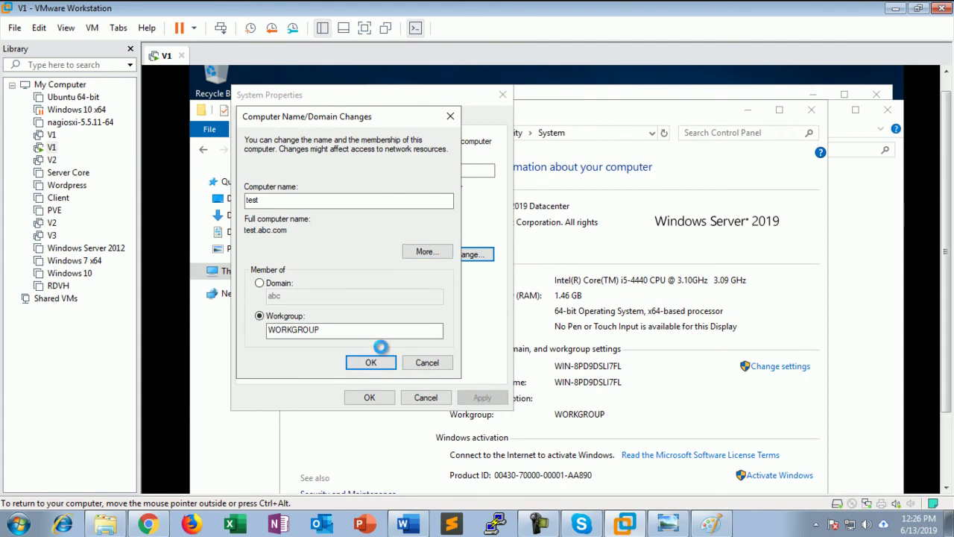
left_click(634, 327)
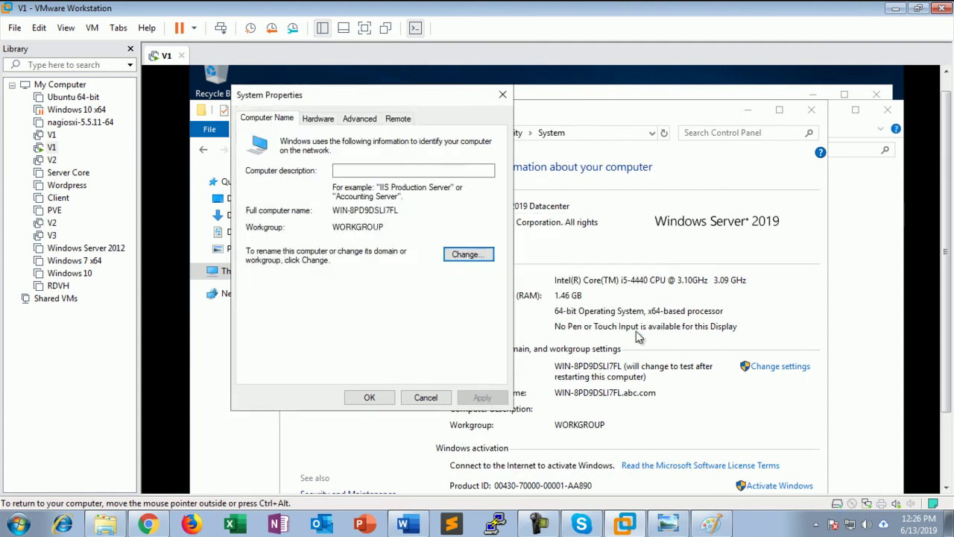
left_click(373, 397)
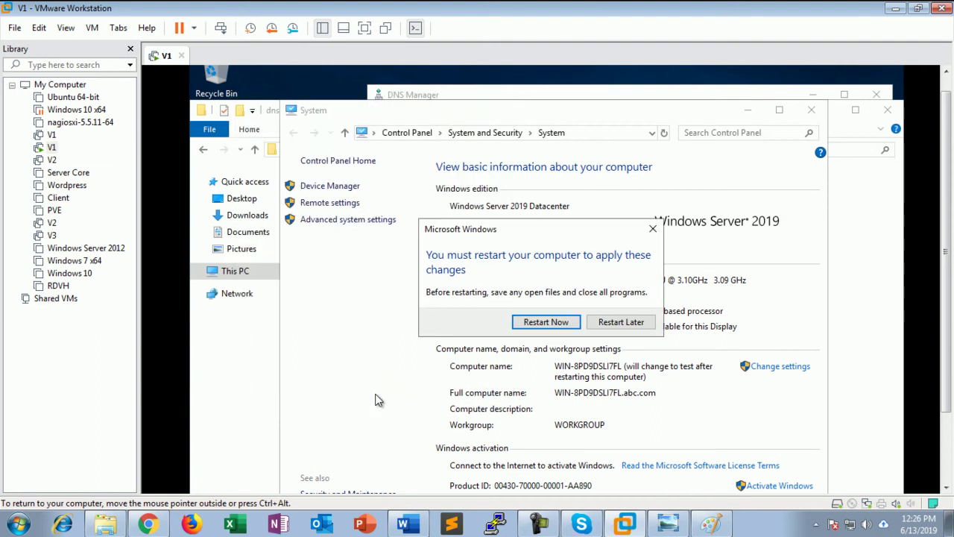
left_click(549, 322)
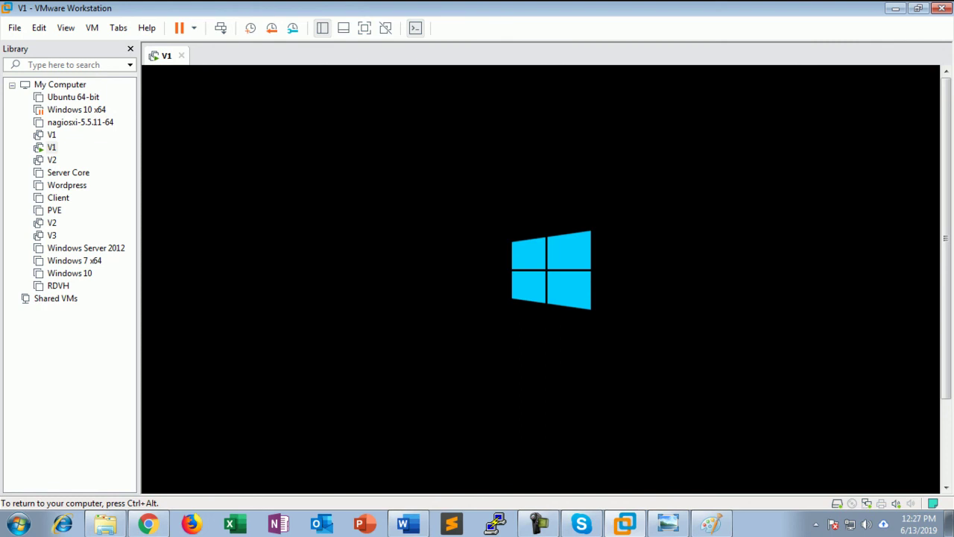
Send Ctrl+Alt+Insert to the V1 VM and sign in as Administrator with the account password
key("ctrl+alt")
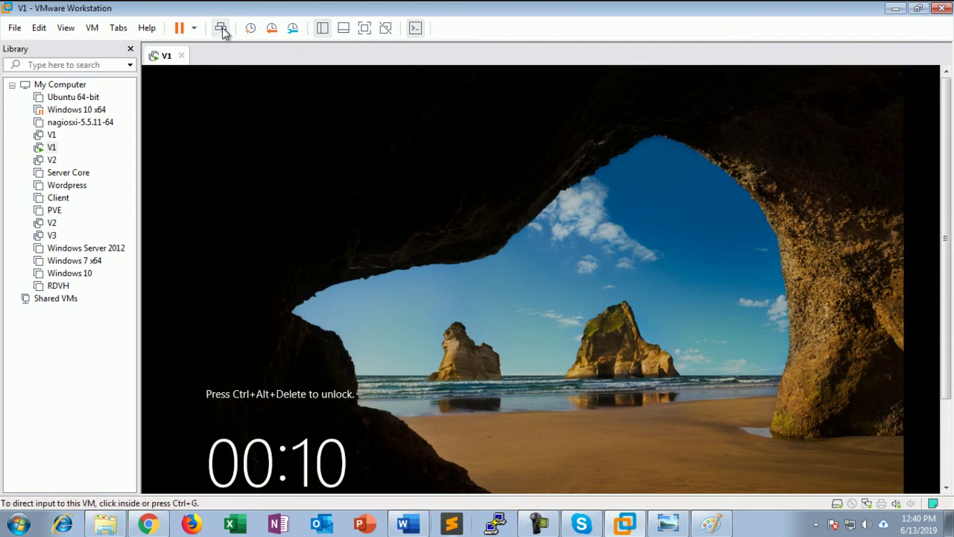
key("ctrl+alt+Insert")
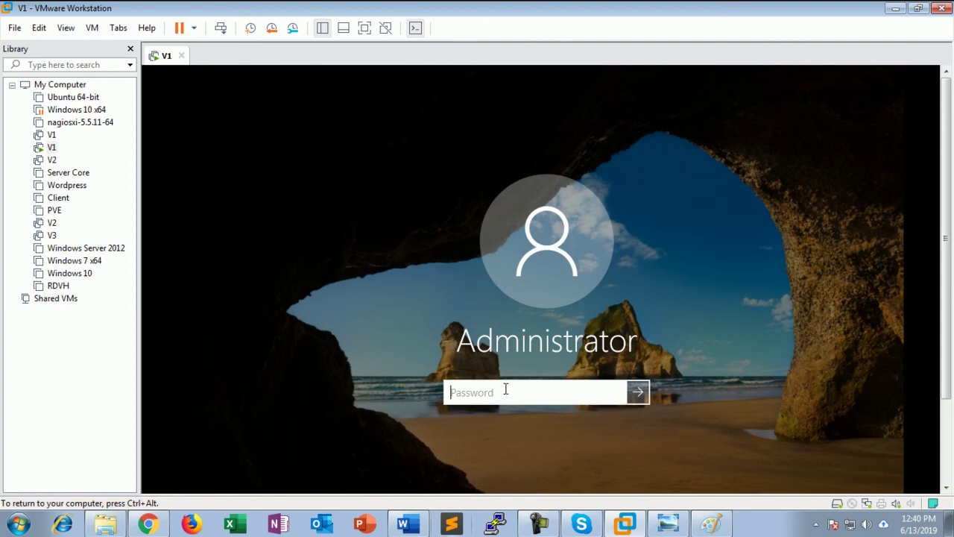
type("Pa$$w")
key("BackSpace")
key("BackSpace")
key("BackSpace")
key("BackSpace")
key("BackSpace")
type("Pa$$w0rd")
key("Return")
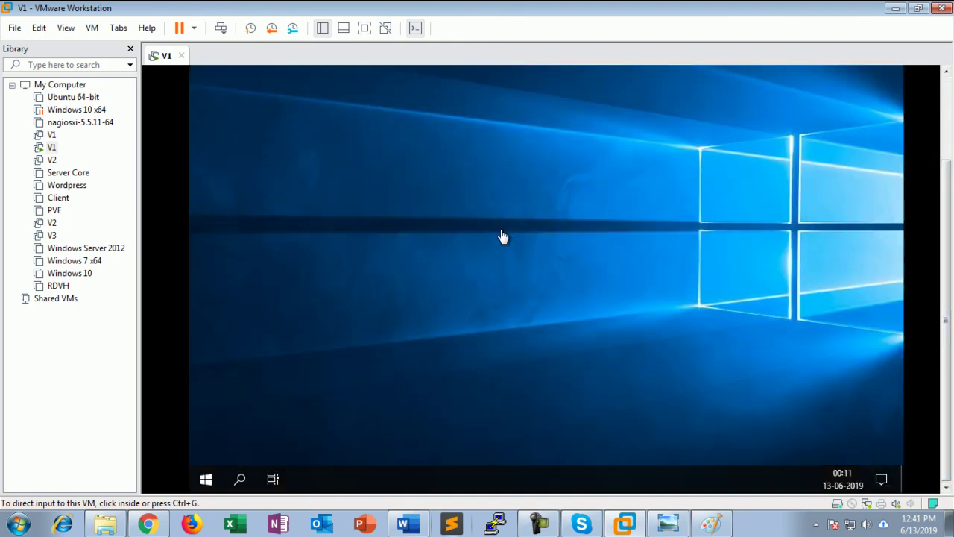
Give input focus to the V1 server and switch it to full screen
key("super+r")
left_click(501, 230)
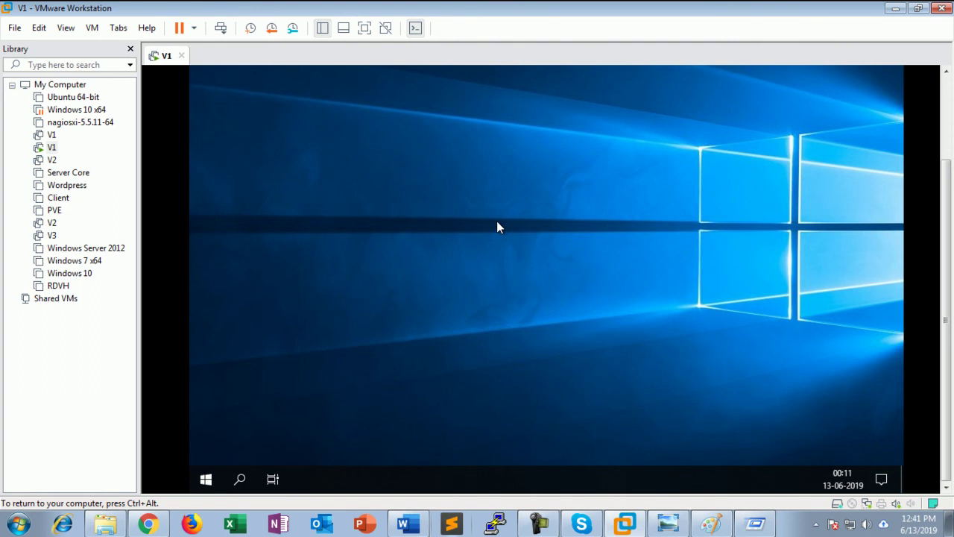
key("super+r")
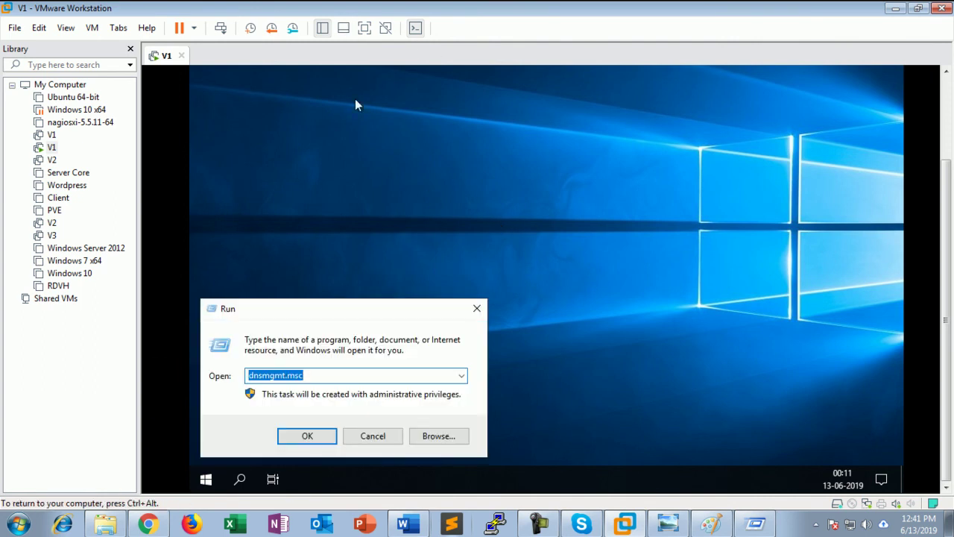
key("Return")
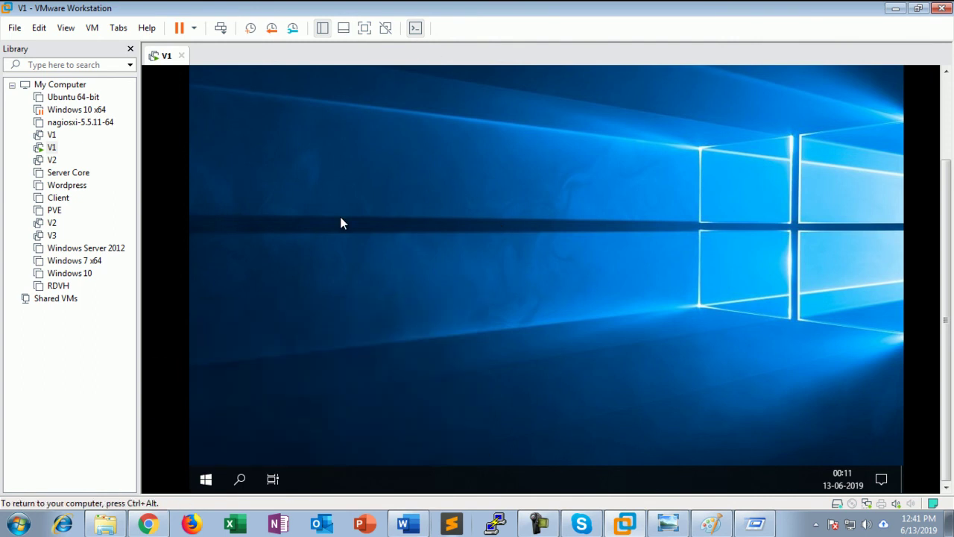
left_click(363, 28)
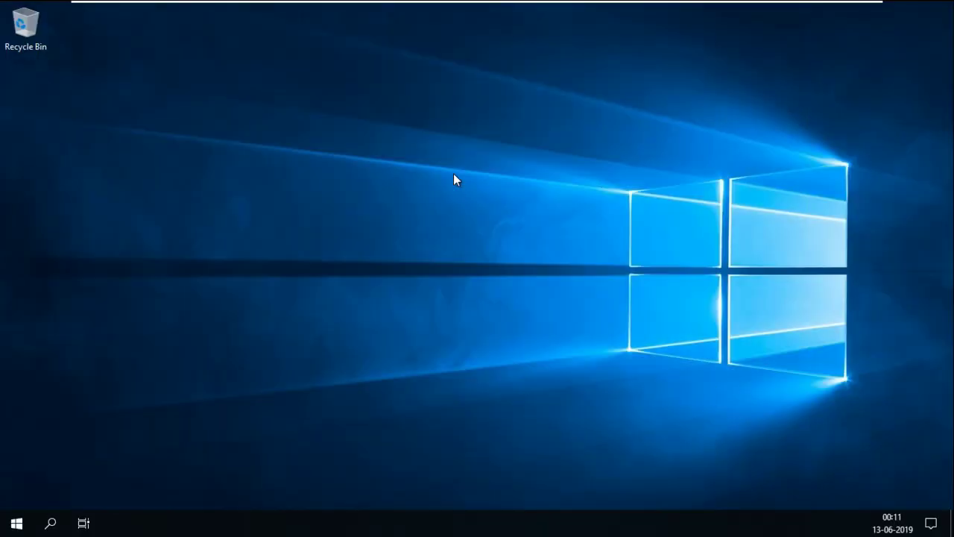
Refresh the server desktop twice from its context menu
right_click(461, 202)
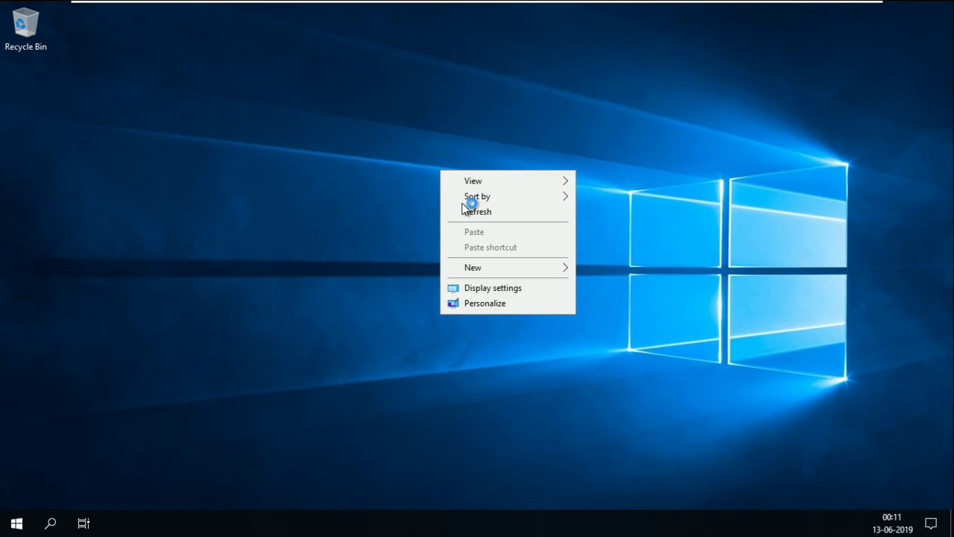
left_click(466, 210)
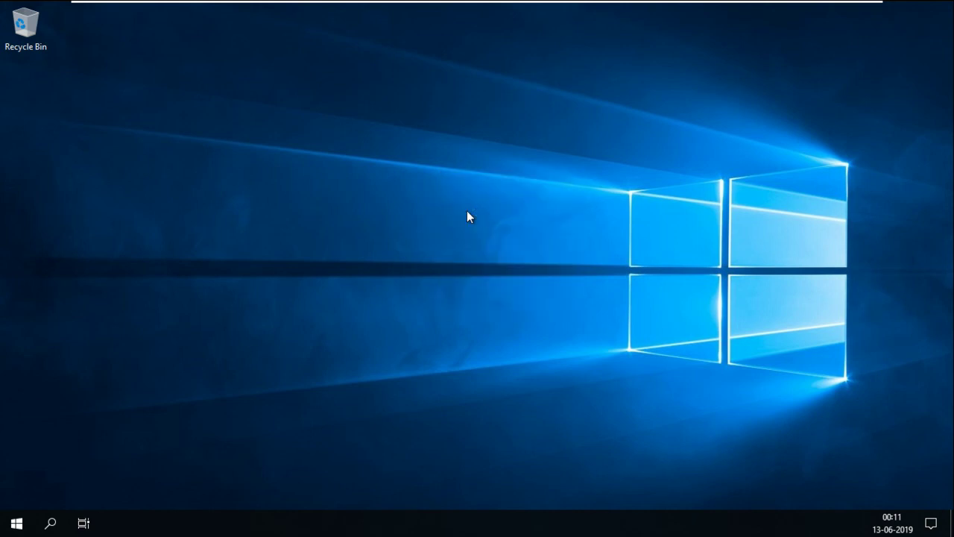
right_click(468, 216)
left_click(492, 253)
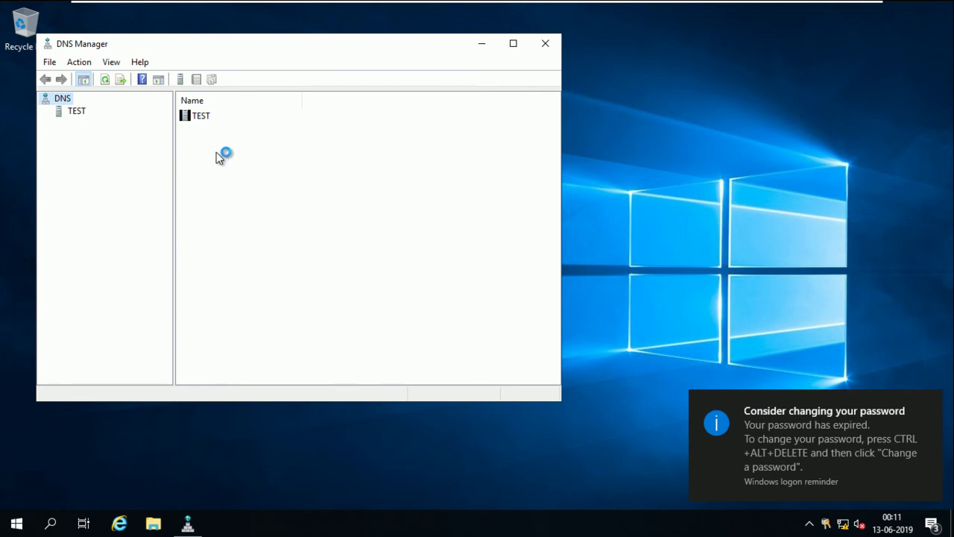
Expand TEST > Forward Lookup Zones > abc.com and select the test host record
left_click(931, 403)
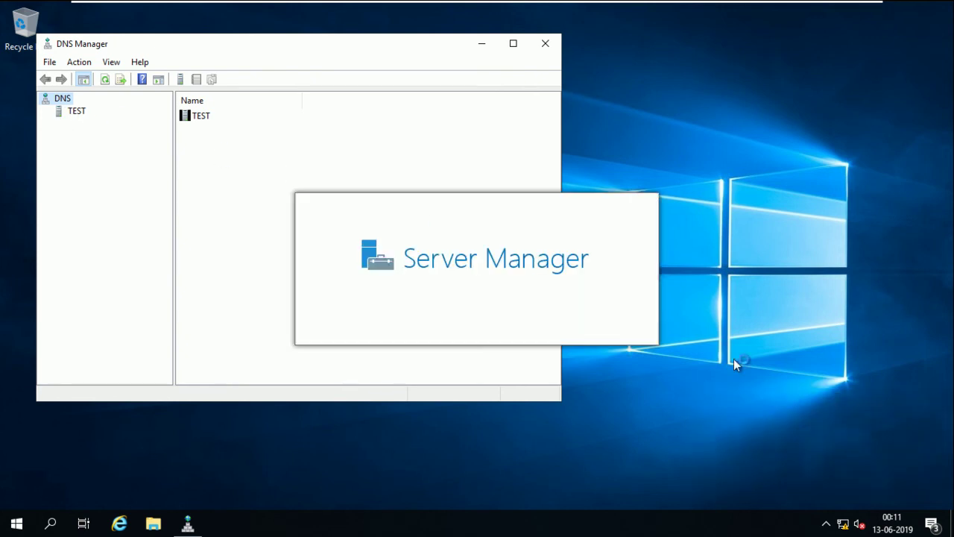
left_click(77, 111)
left_click(46, 111)
left_click(85, 124)
left_click(59, 123)
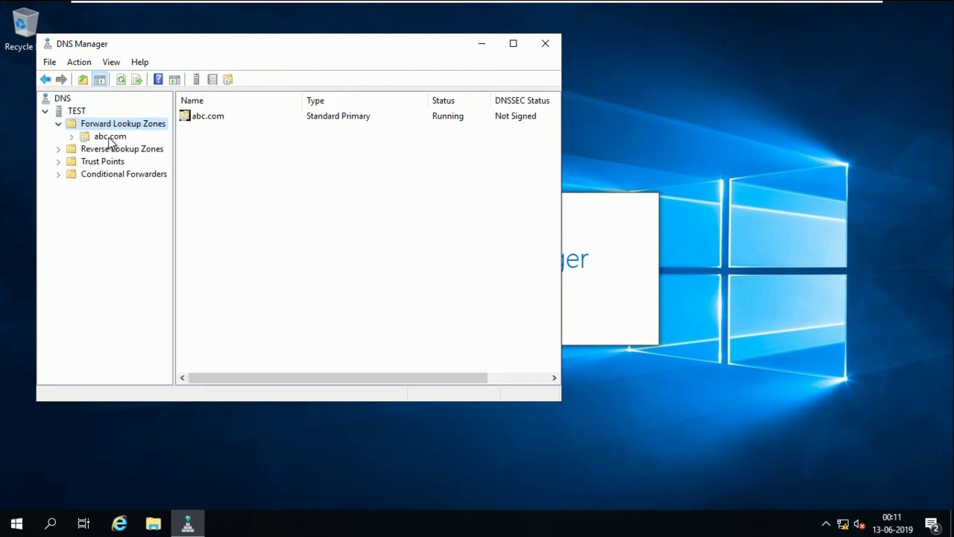
left_click(110, 136)
left_click(232, 144)
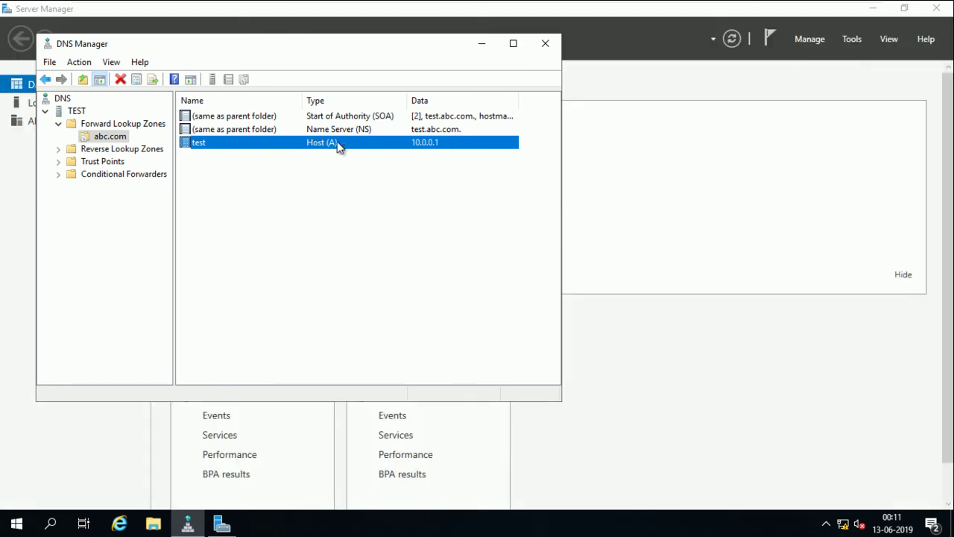
Select the 10.0.0.1 PTR record in the 0.0.10.in-addr.arpa reverse zone
left_click(61, 151)
left_click(90, 161)
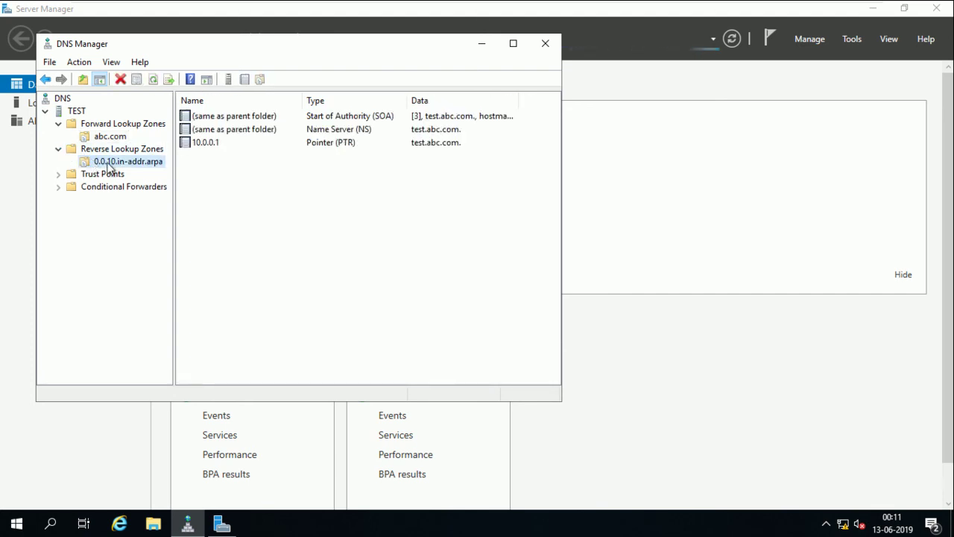
left_click(234, 145)
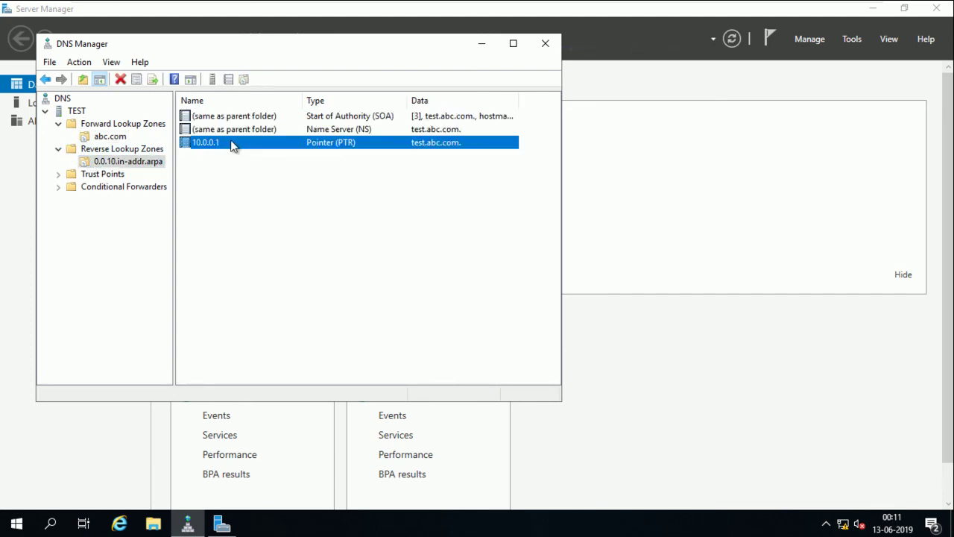
Minimize DNS Manager and close Server Manager
left_click(481, 43)
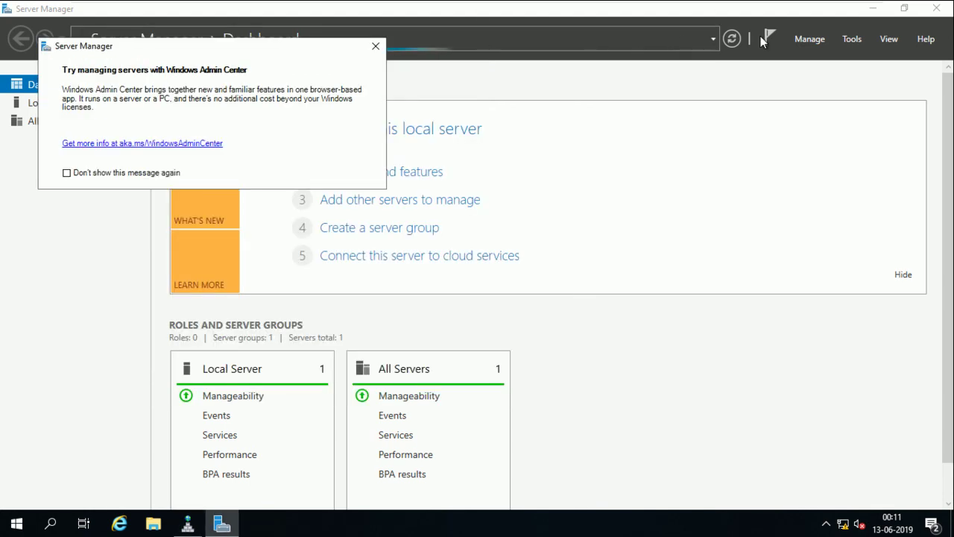
left_click(376, 46)
left_click(936, 8)
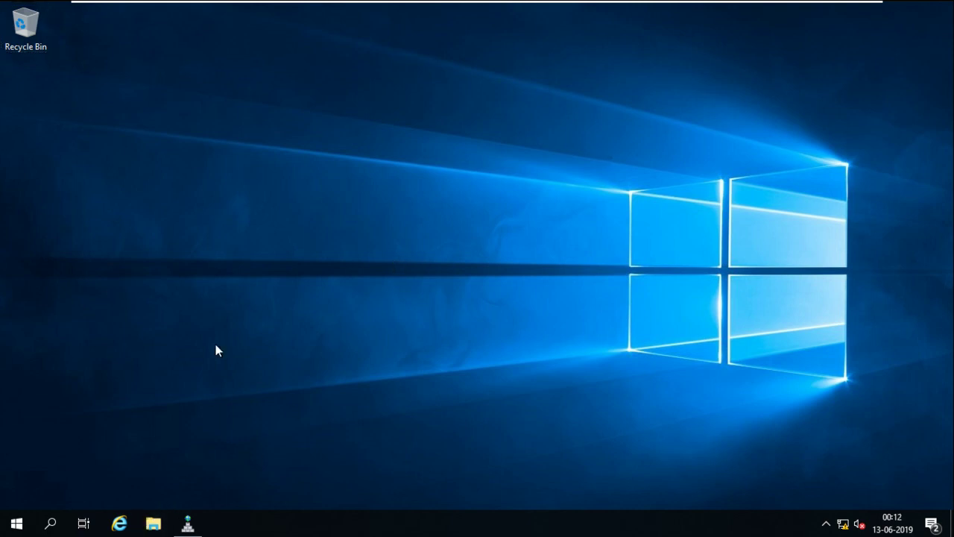
right_click(270, 244)
key("super+Pause")
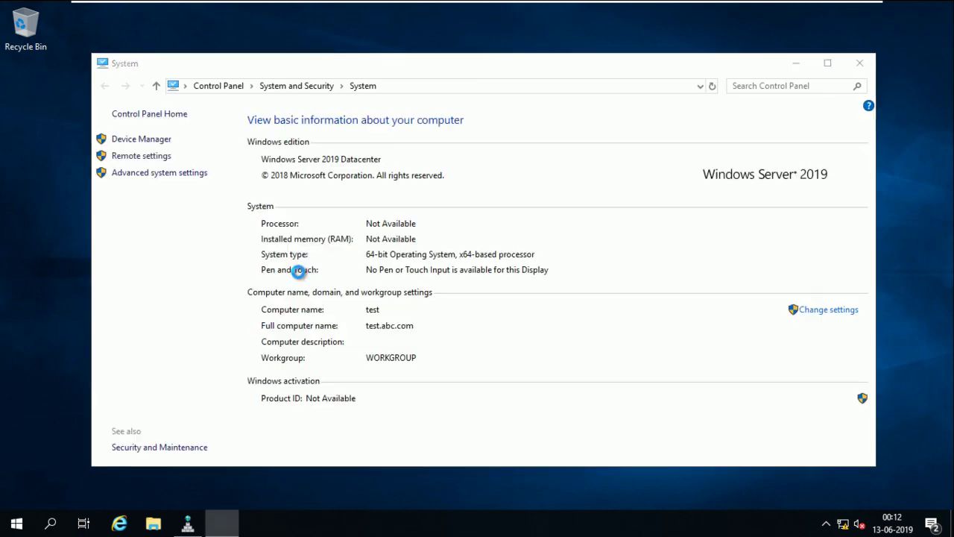
key("super+e")
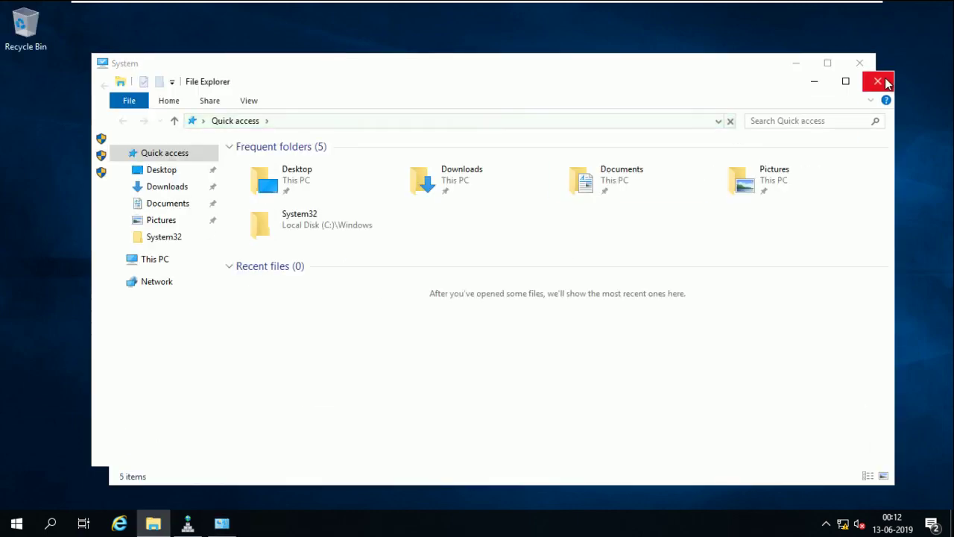
left_click(878, 80)
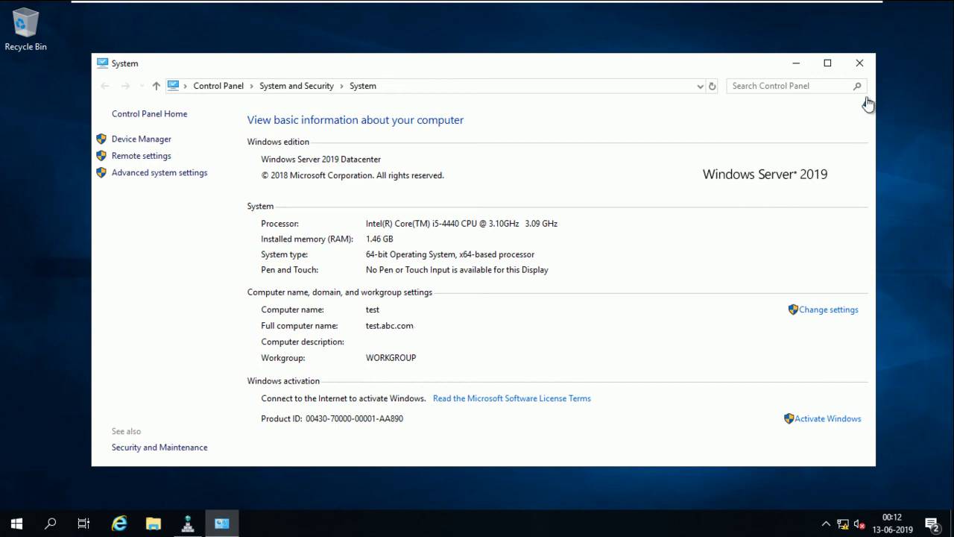
left_click(860, 65)
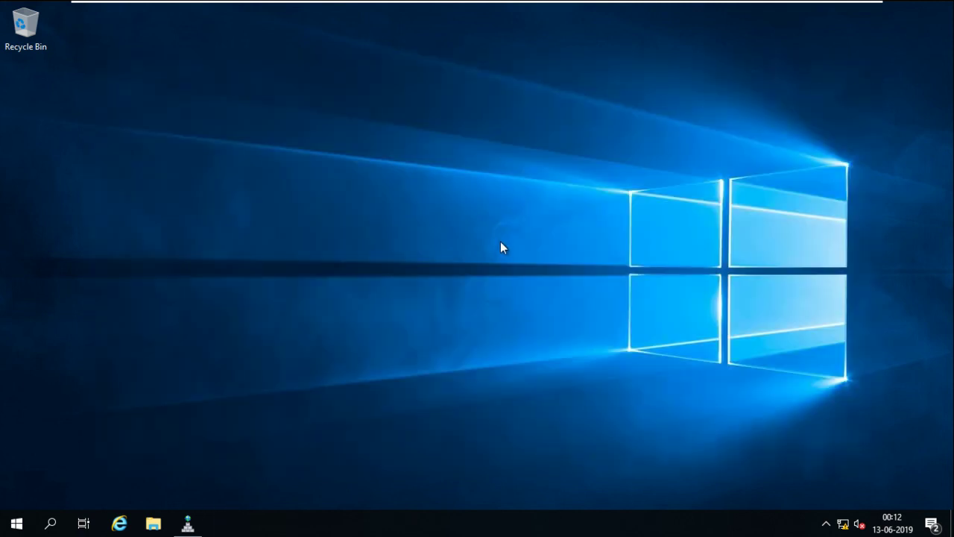
Launch cmd via Win+R and start interactive nslookup
key("super+r")
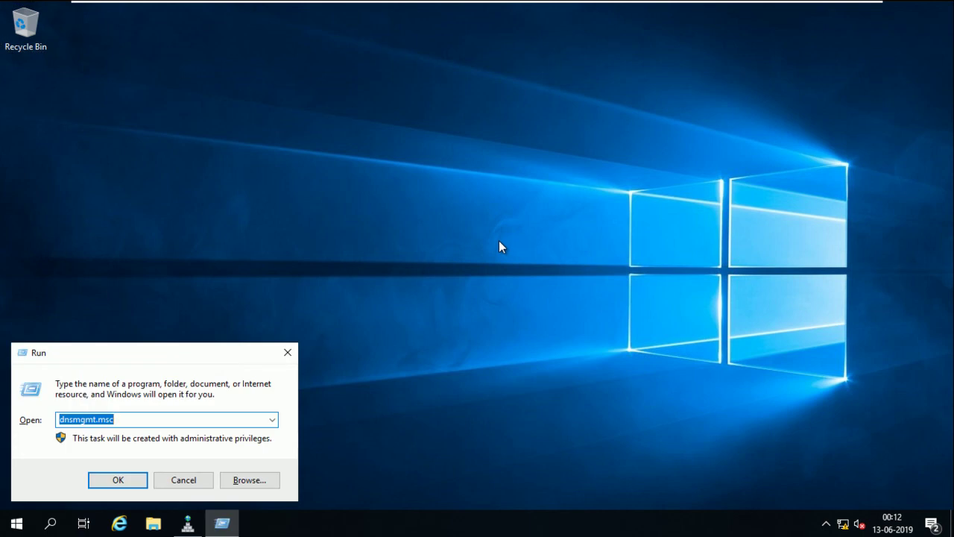
type("cmd")
key("Return")
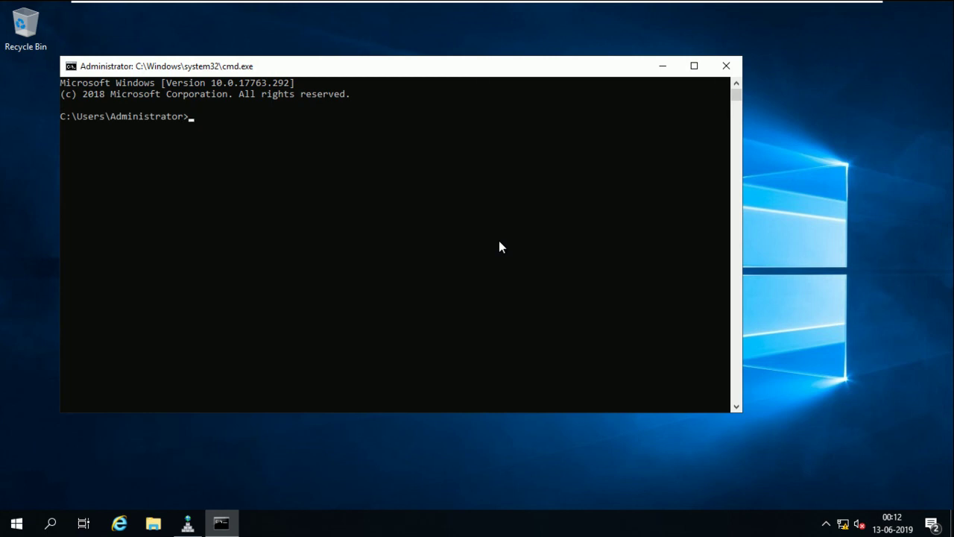
type("nslookup")
key("Return")
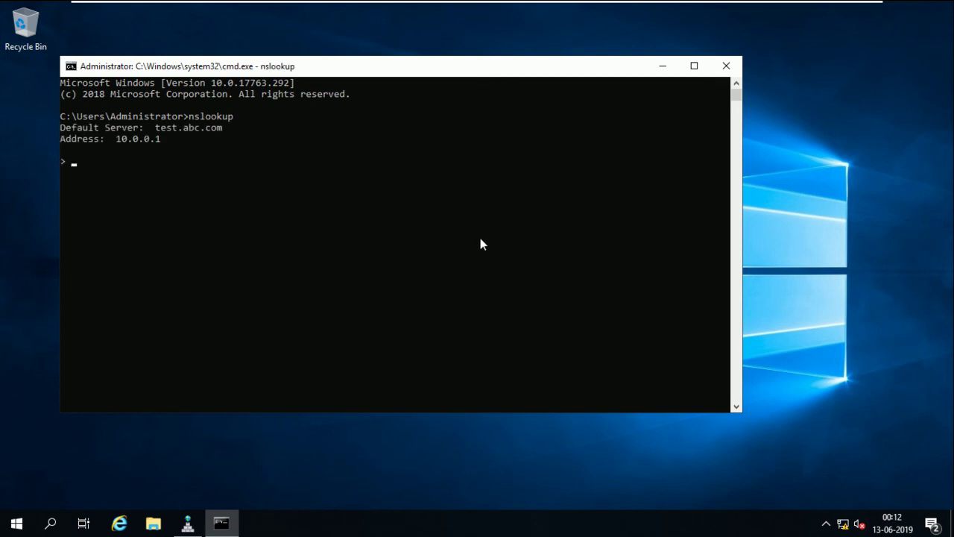
Look up abc.com, test.abc.com, and reverse-look up 10.0.0.1 in nslookup
type("abc.com")
key("Return")
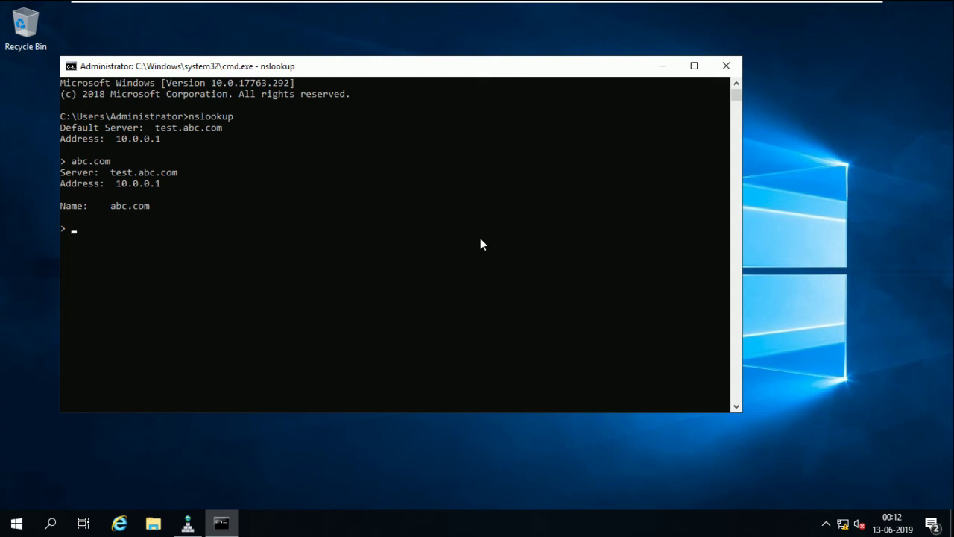
type("test.abc.com")
key("Return")
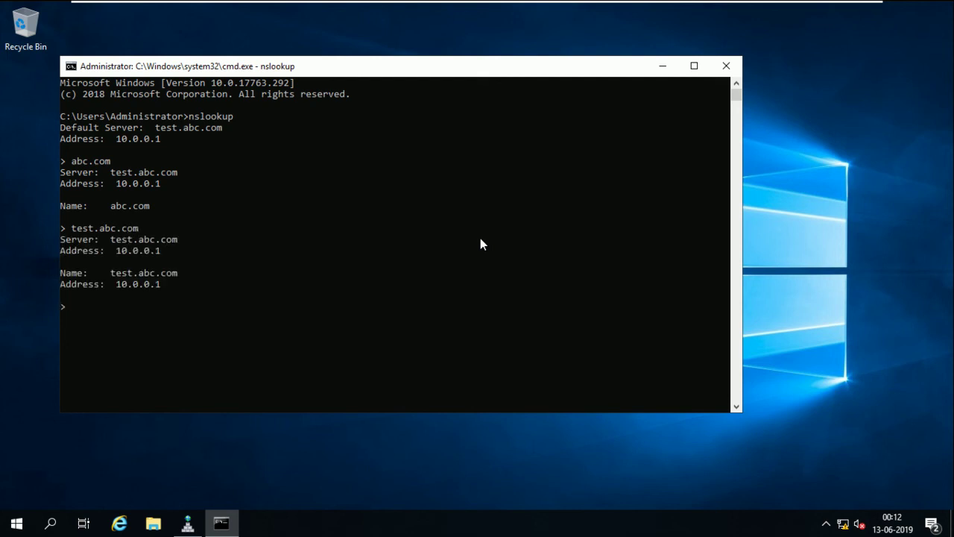
type("10.0.0.1")
key("Return")
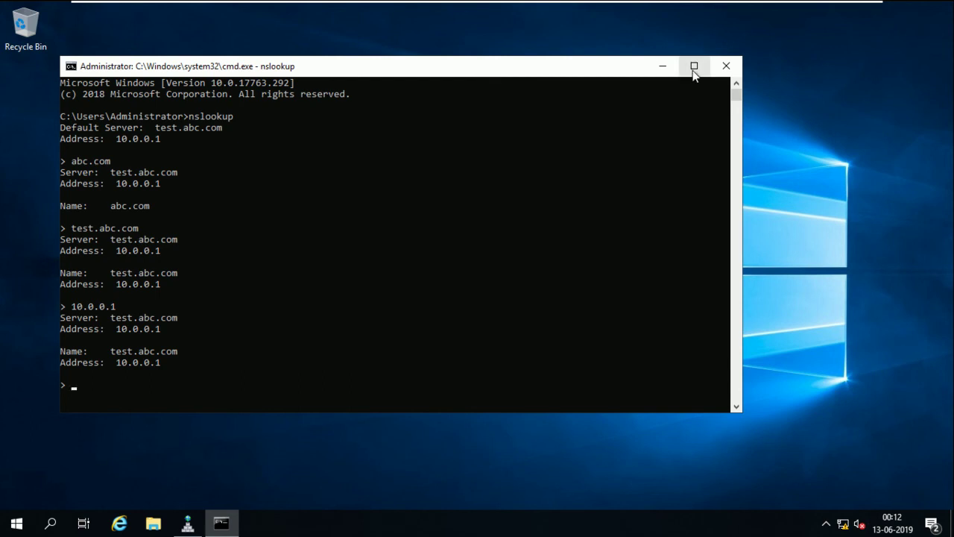
mouse_move(762, 5)
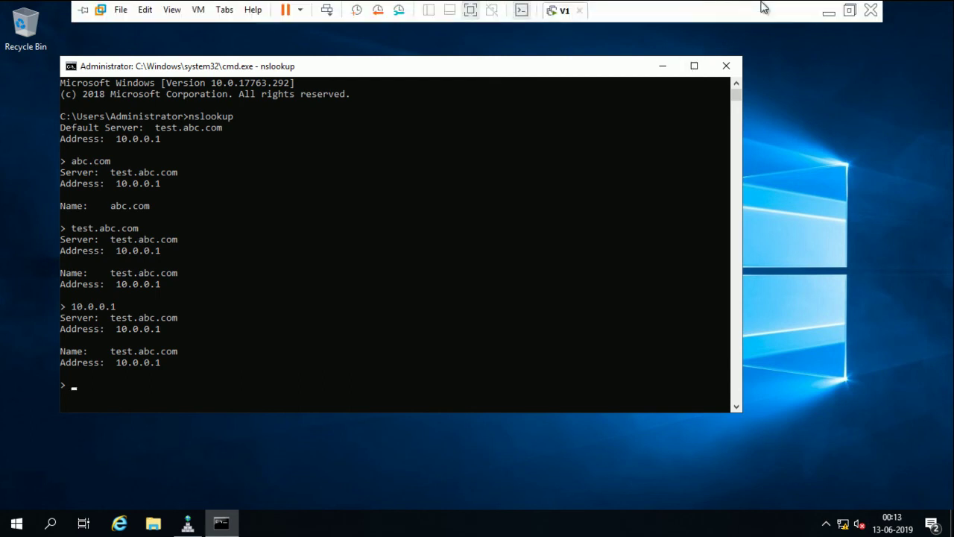